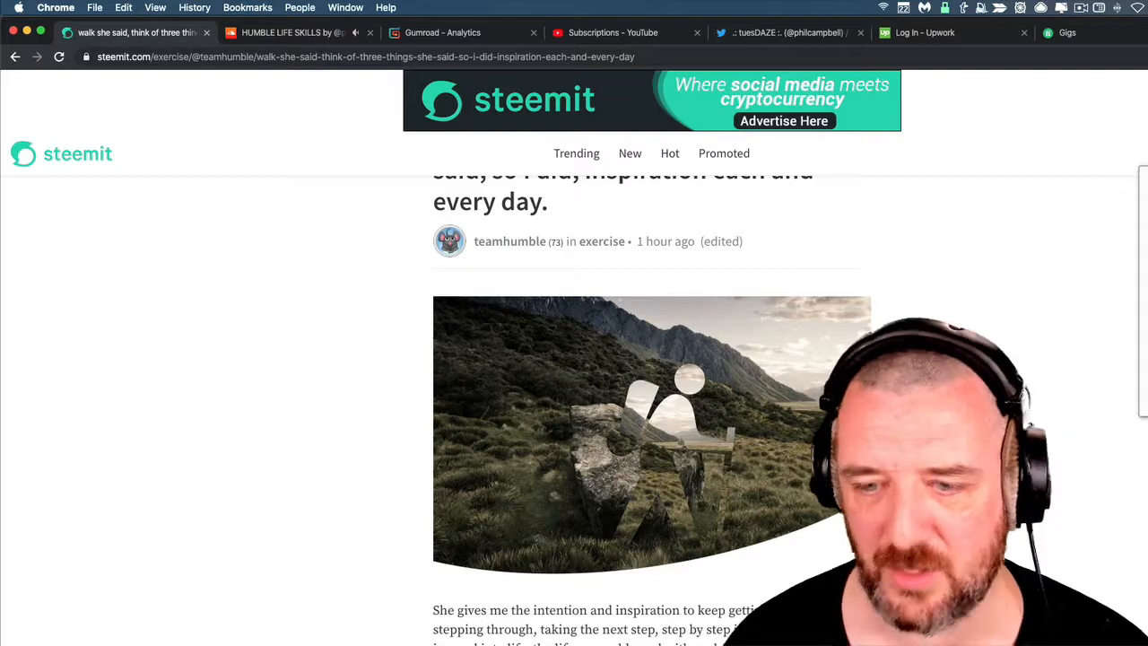
- Switch from the Steemit post to the overlay-subtract-mask.key presentation in Keynote and enlarge its window to fill the screen
scroll(708, 436, down, 2)
scroll(877, 287, up, 4)
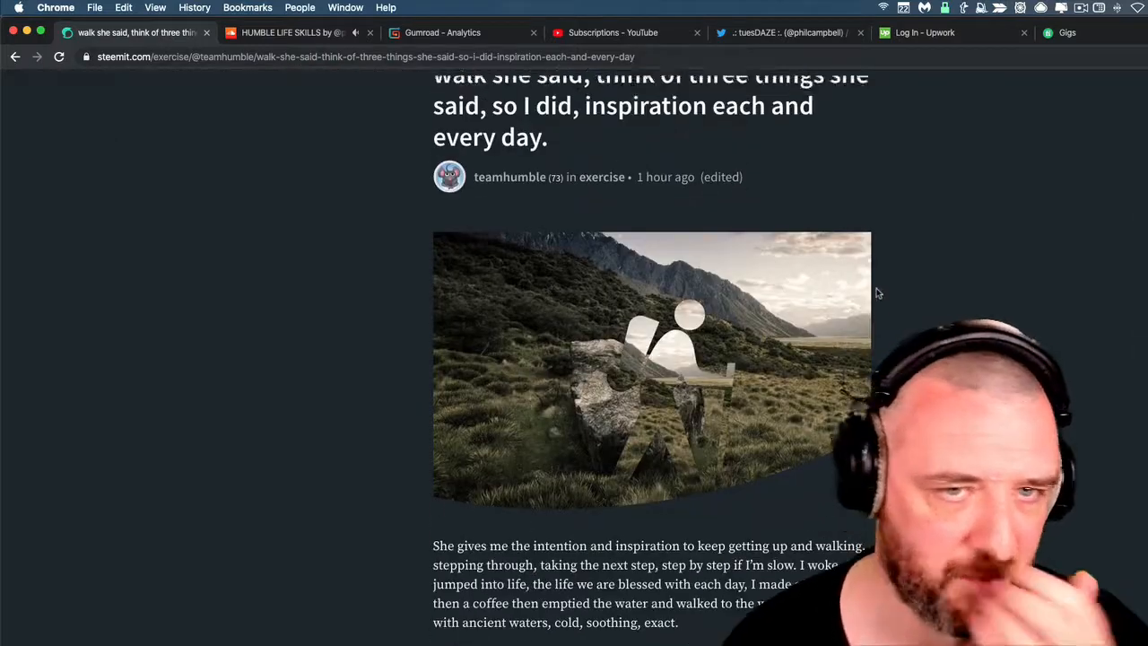
scroll(877, 287, down, 5)
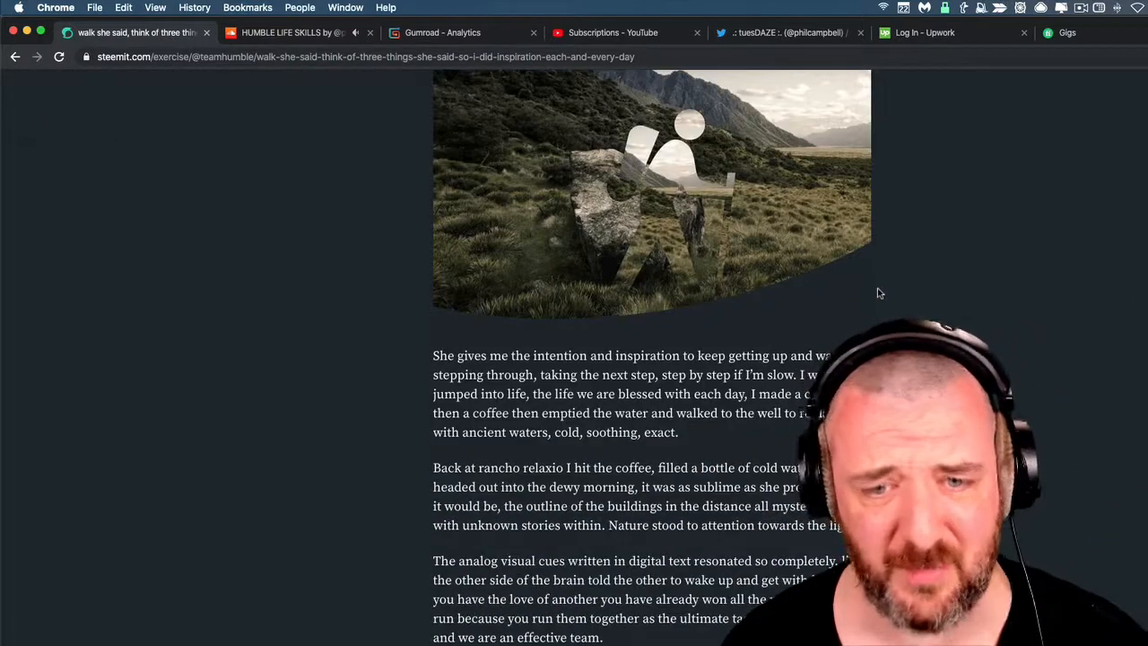
key(super+Tab)
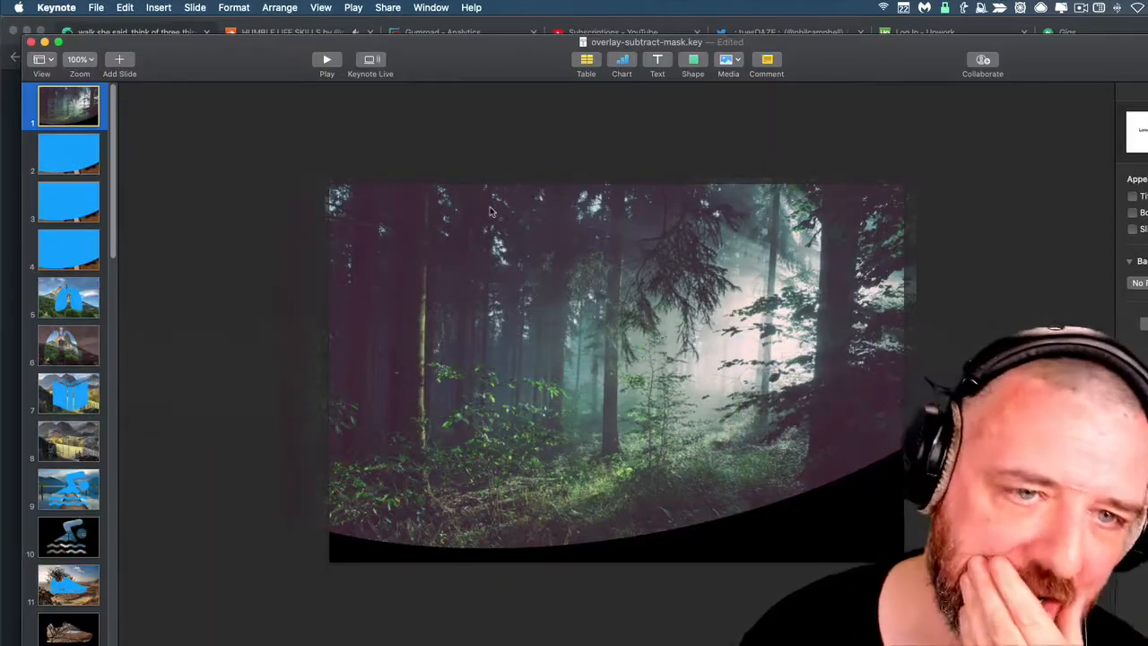
drag(811, 61, 793, 39)
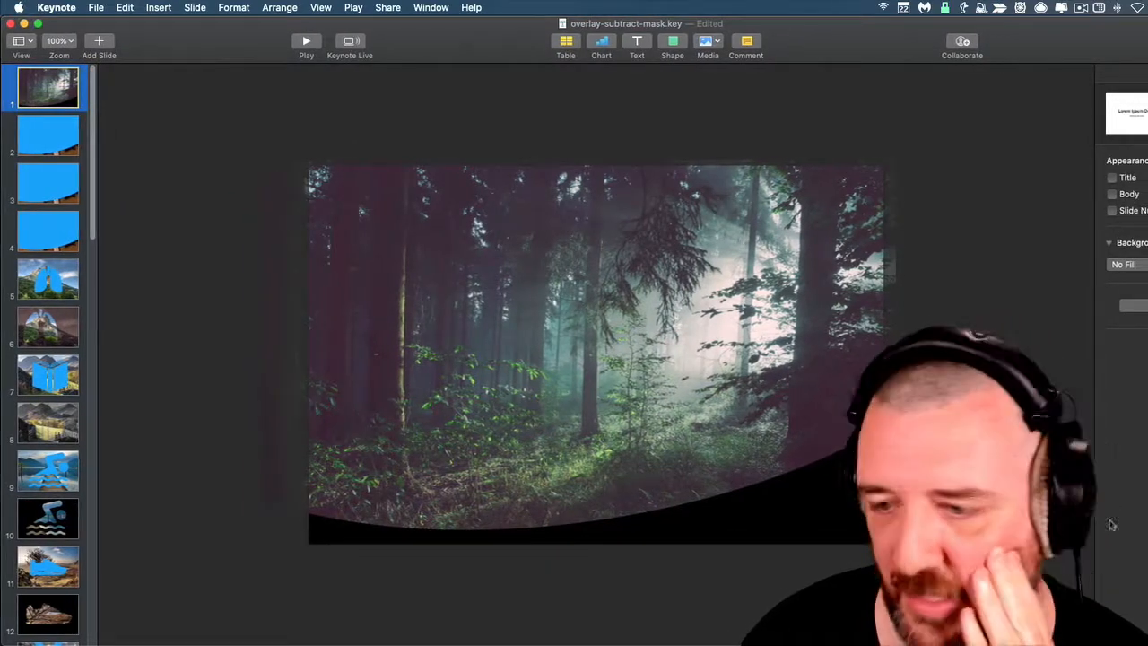
drag(1146, 643, 1147, 645)
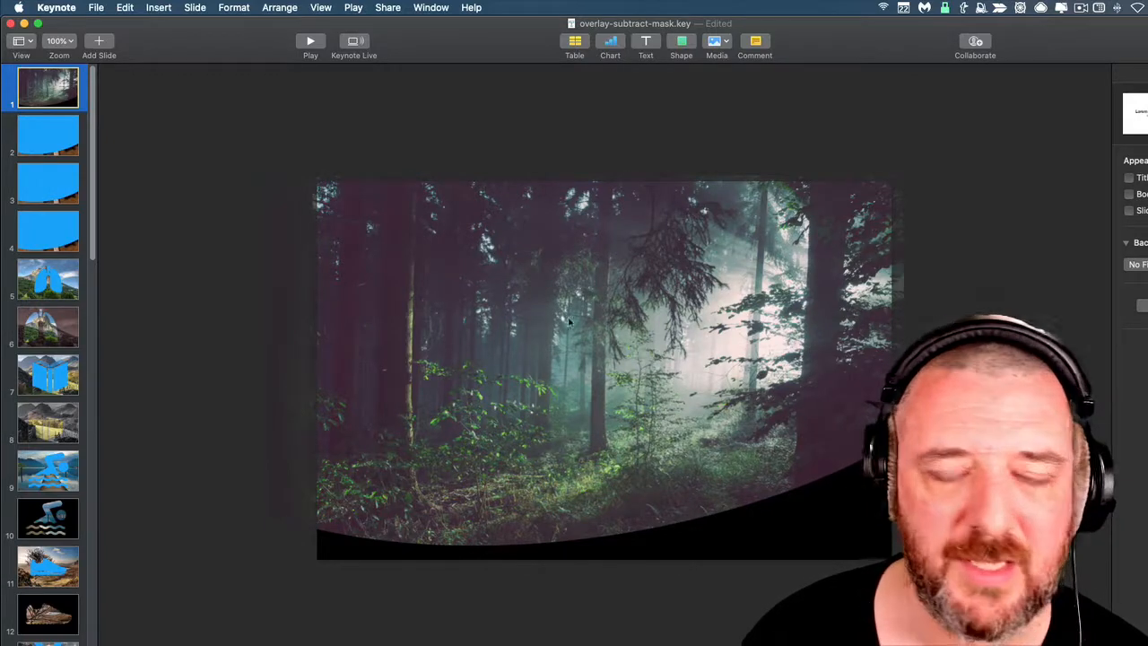
- Open slide 2 and look through the shape library down to the My Shapes section
click(69, 151)
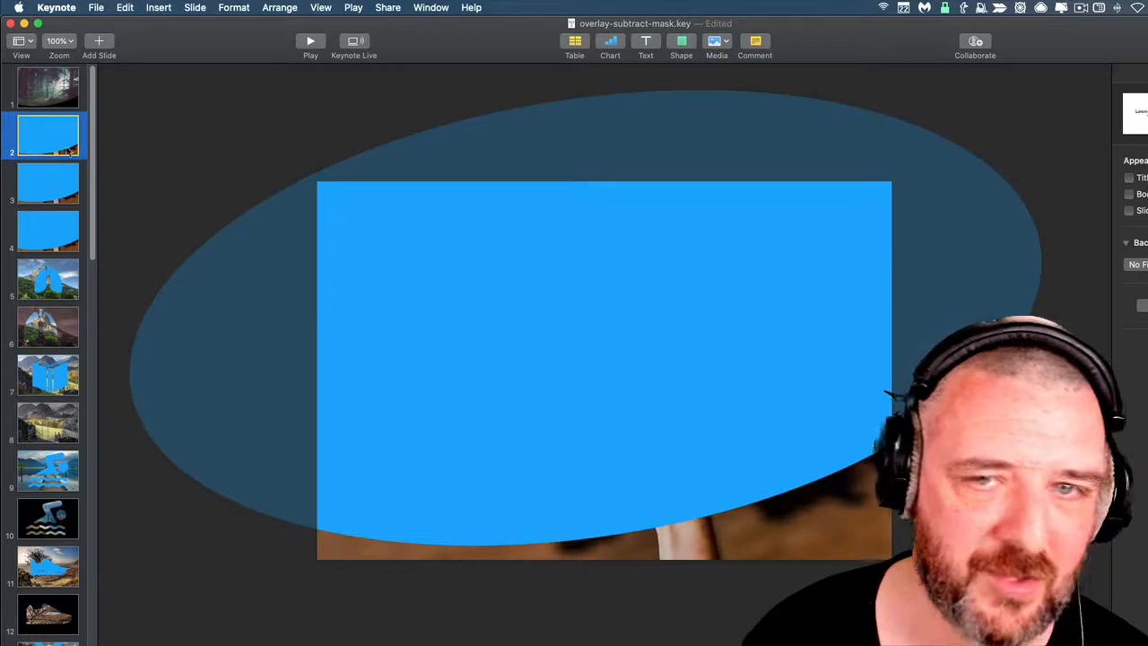
click(681, 47)
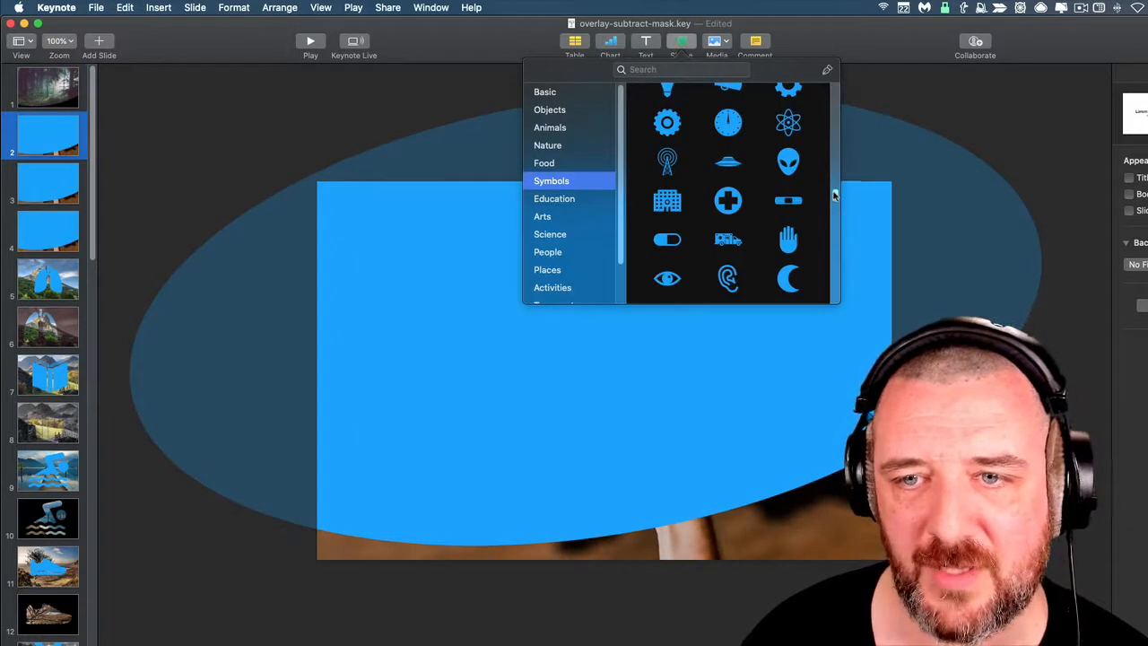
drag(833, 191, 833, 296)
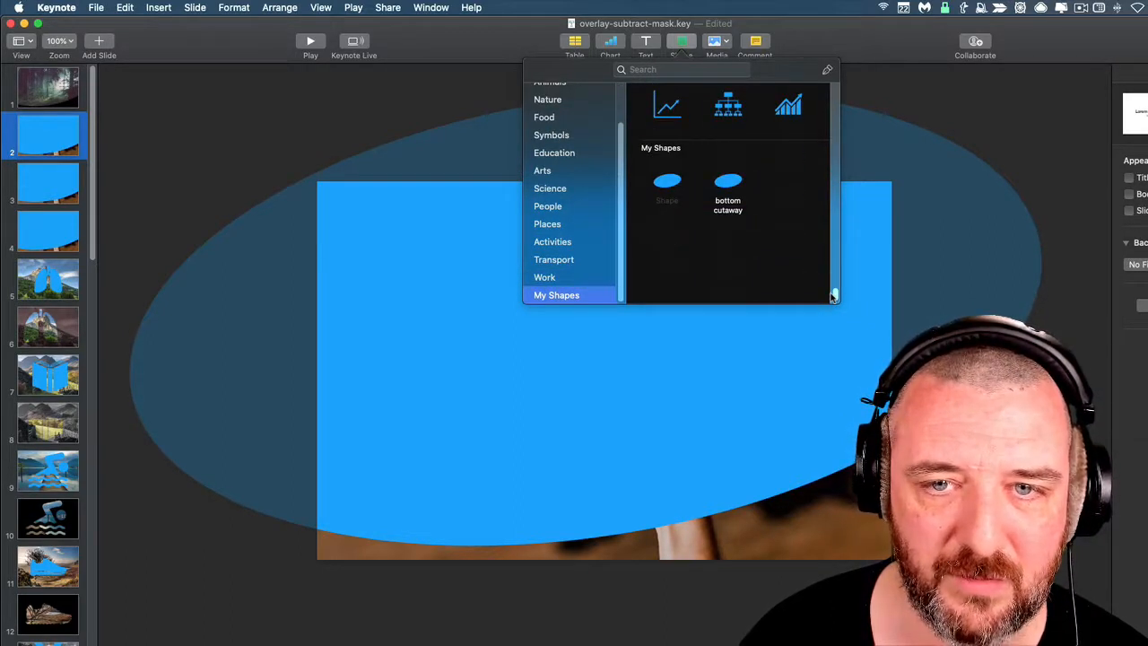
click(1098, 395)
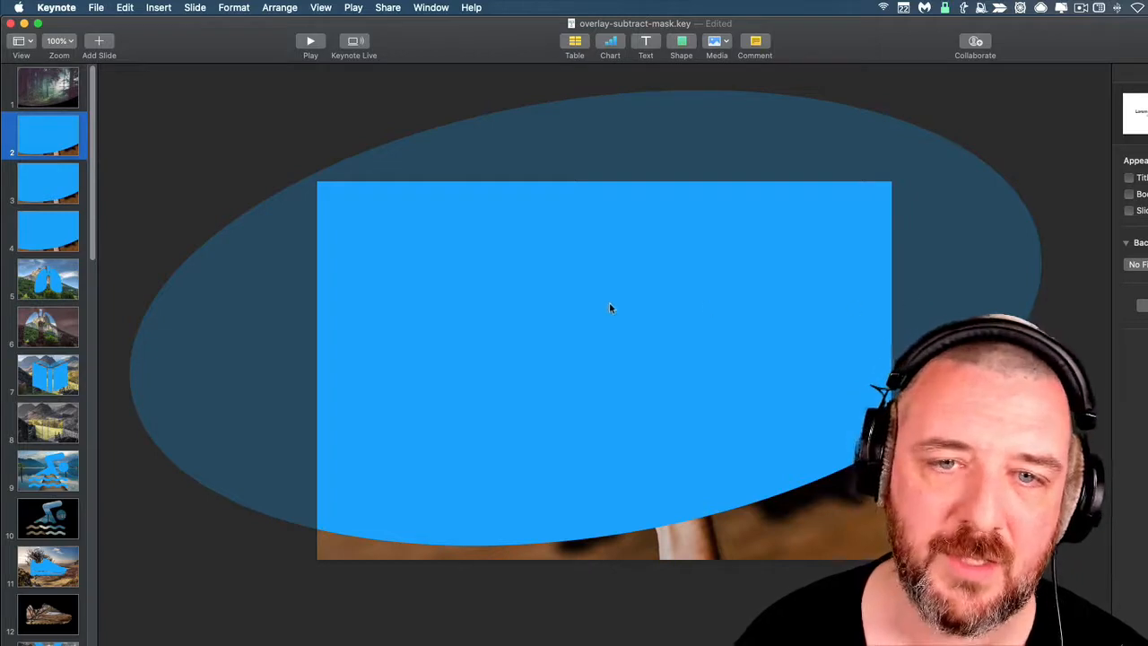
- Select the large blue ellipse on slide 2 and review its style and arrangement settings
click(594, 269)
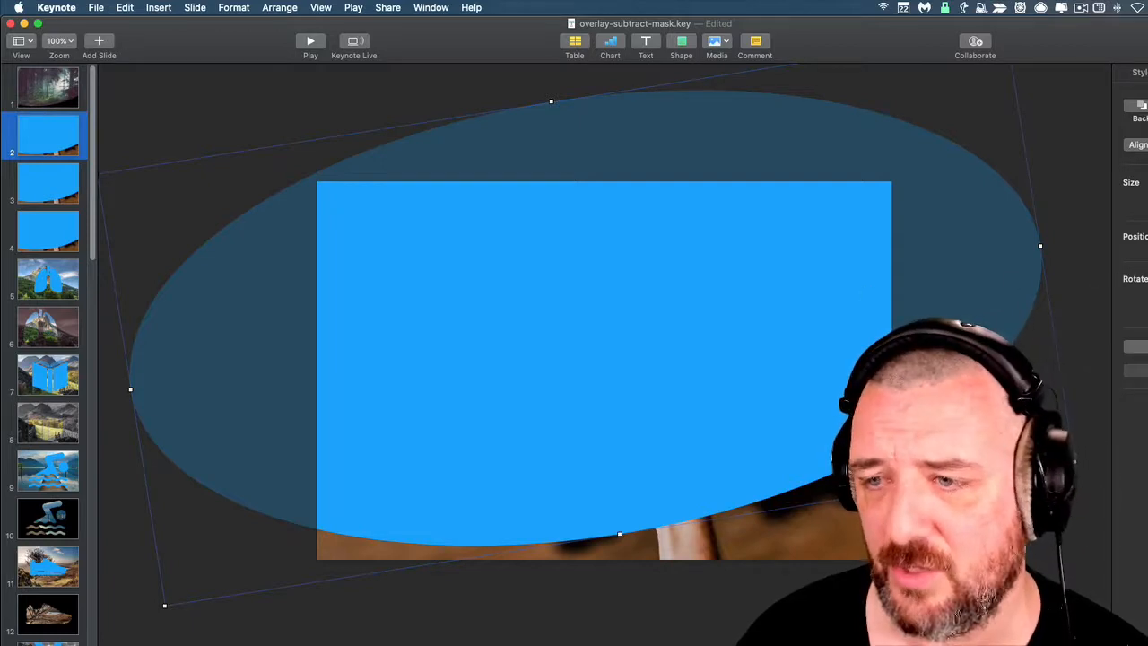
scroll(605, 359, left, 5)
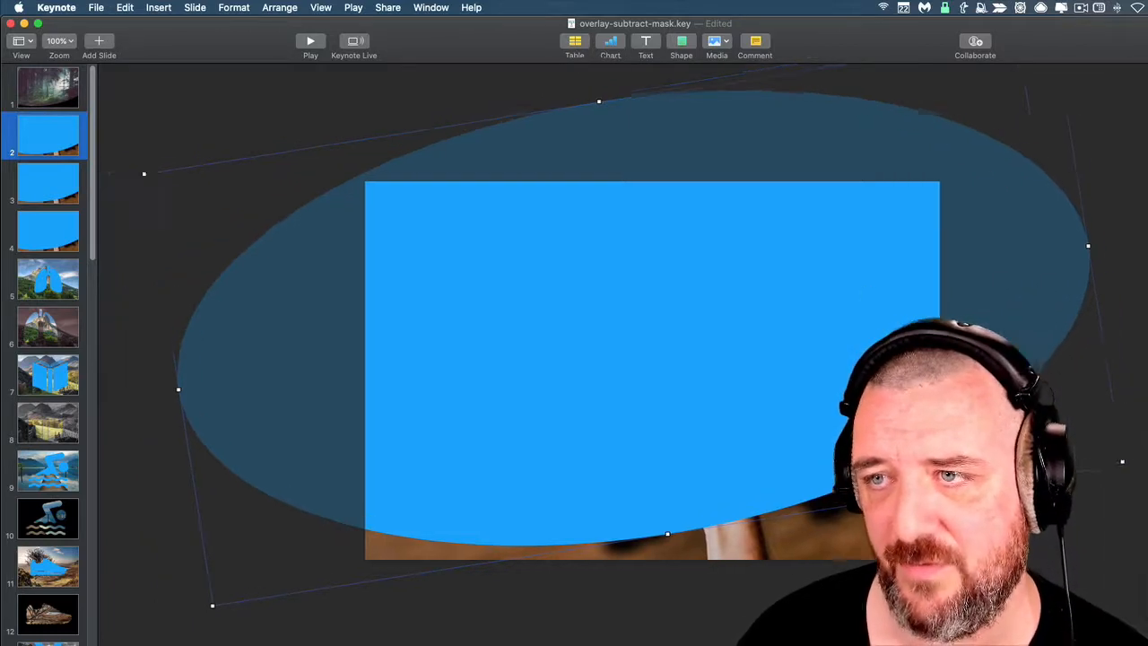
scroll(604, 358, left, 5)
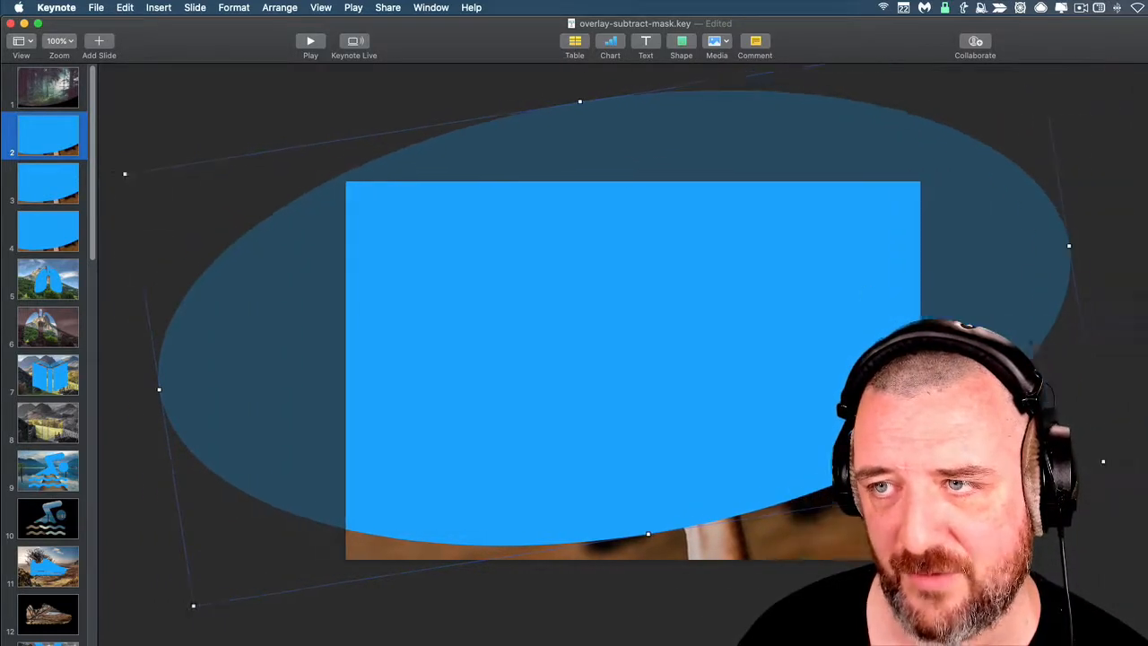
click(1140, 72)
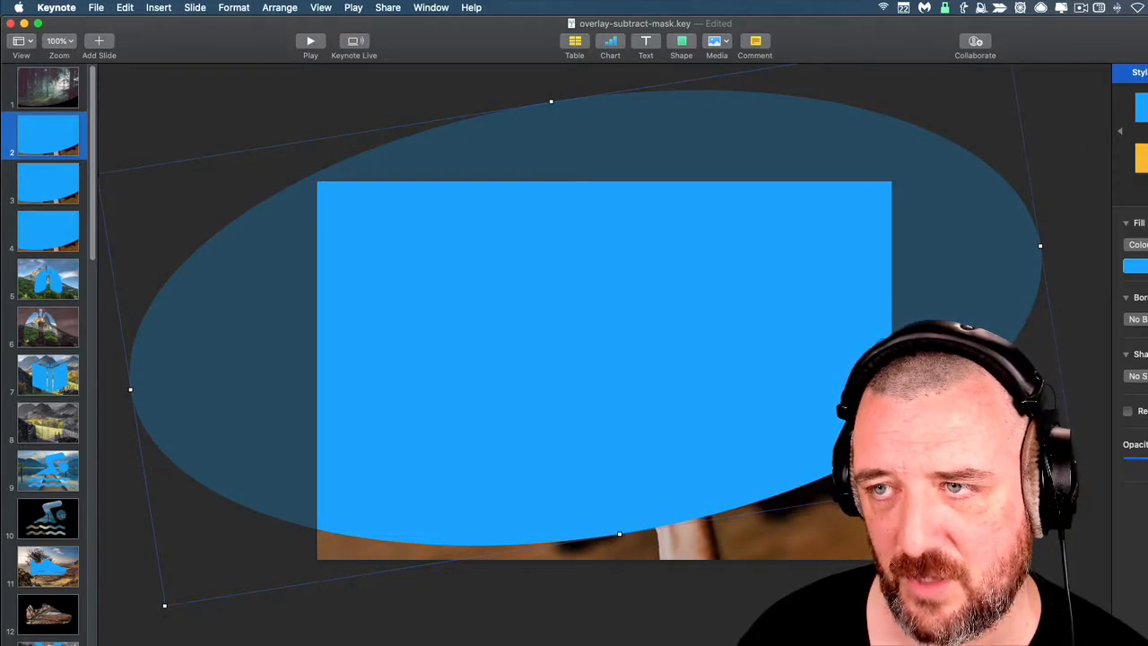
click(1147, 71)
click(1147, 72)
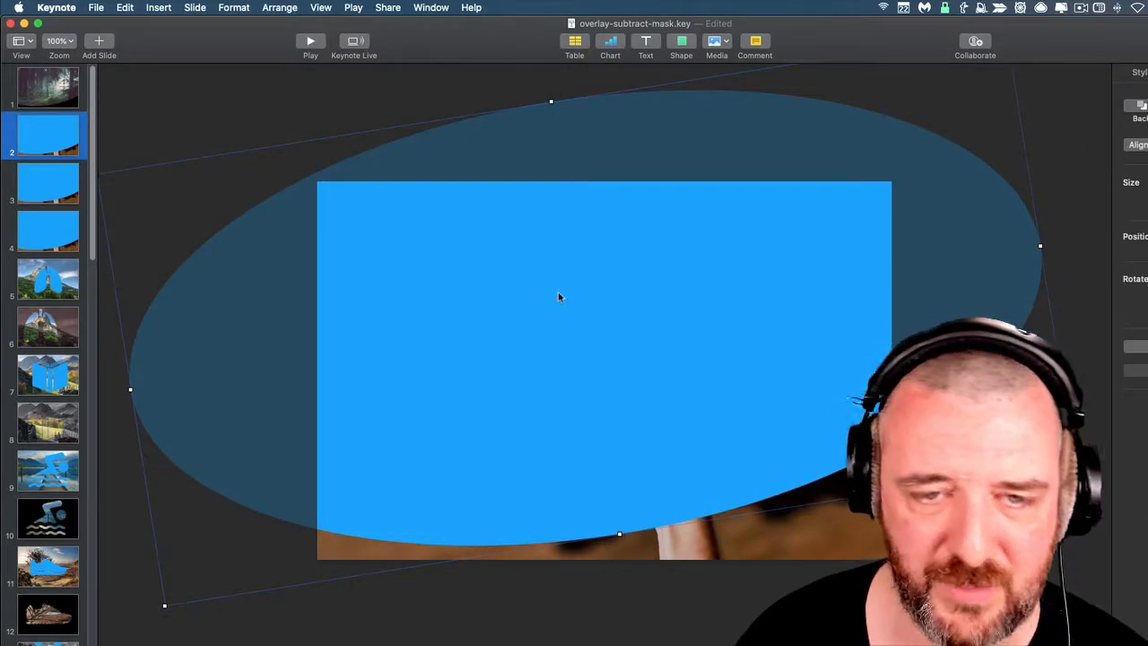
click(383, 605)
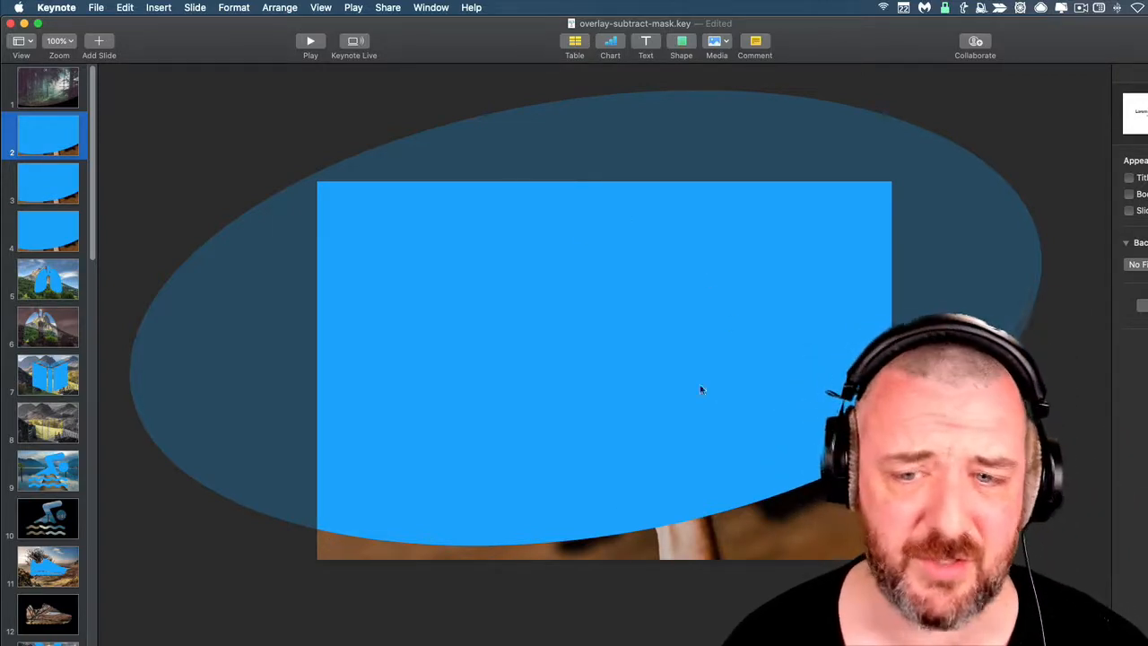
- Bring the phone photo in front of the blue ellipse and return it to the back
click(602, 269)
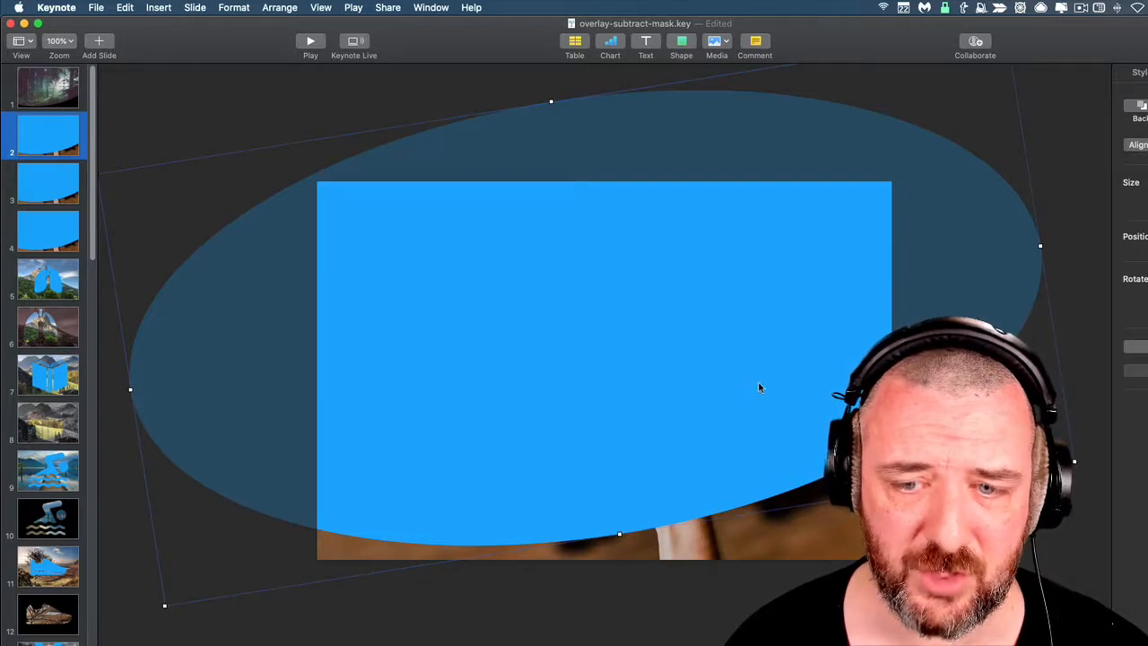
shift+click(809, 544)
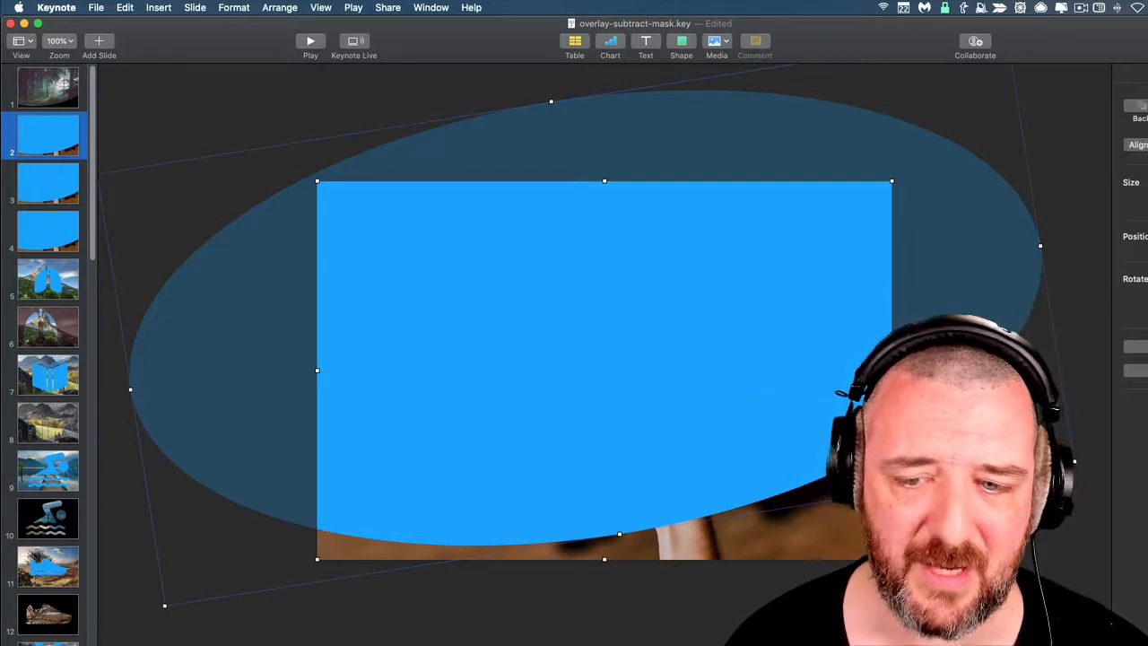
right_click(824, 549)
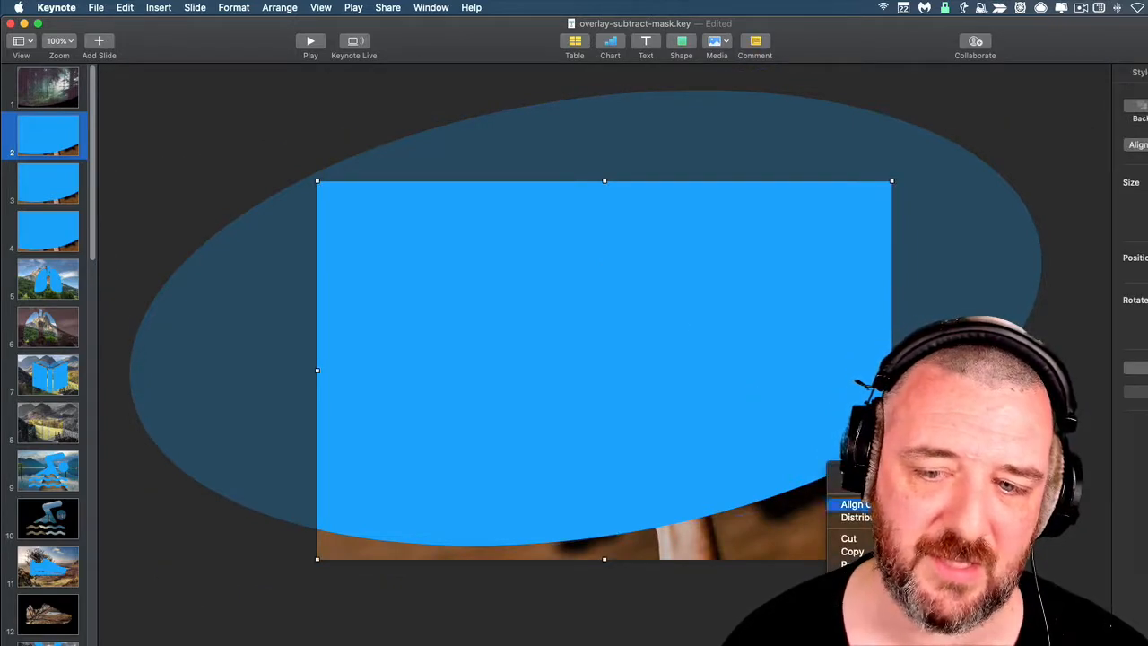
click(859, 471)
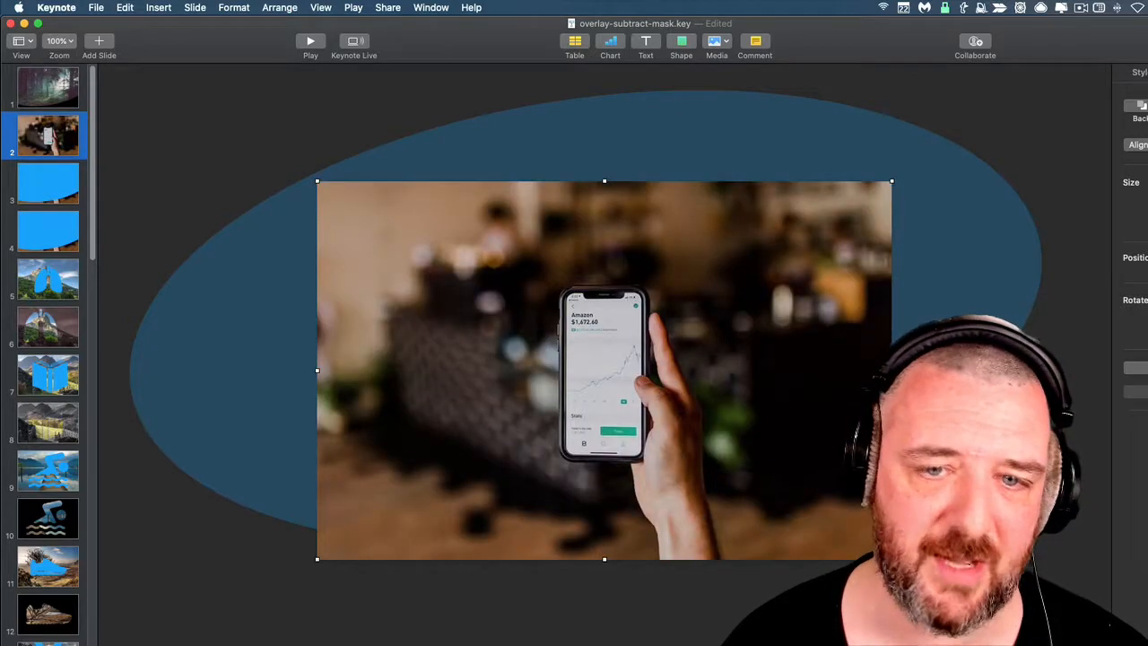
right_click(807, 451)
click(838, 430)
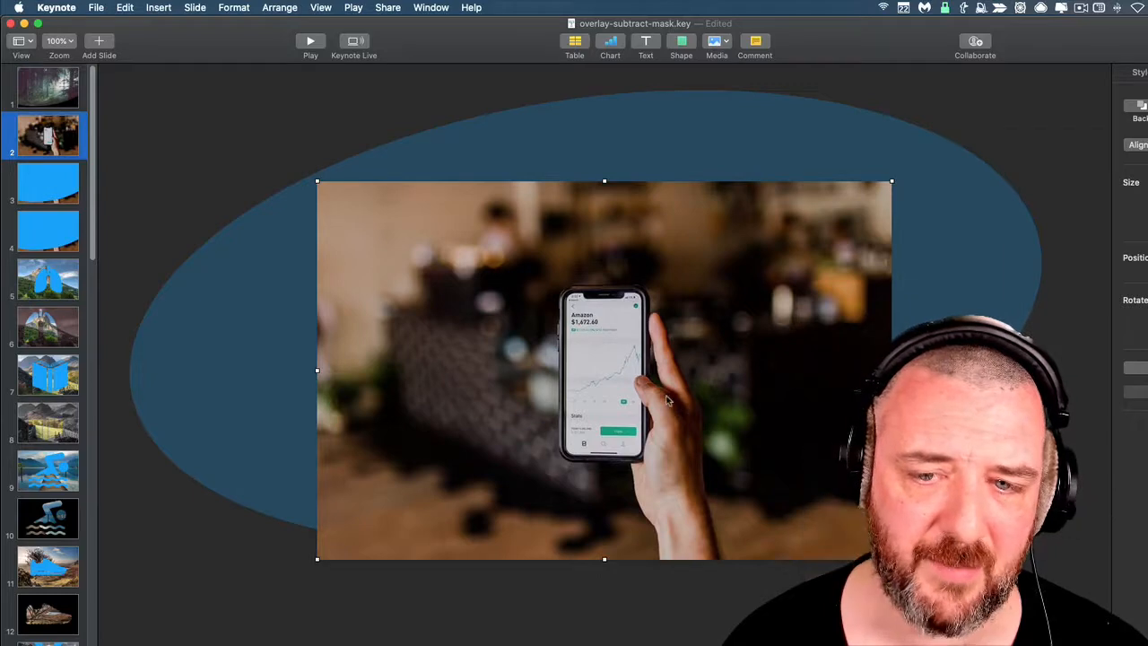
right_click(666, 395)
click(692, 416)
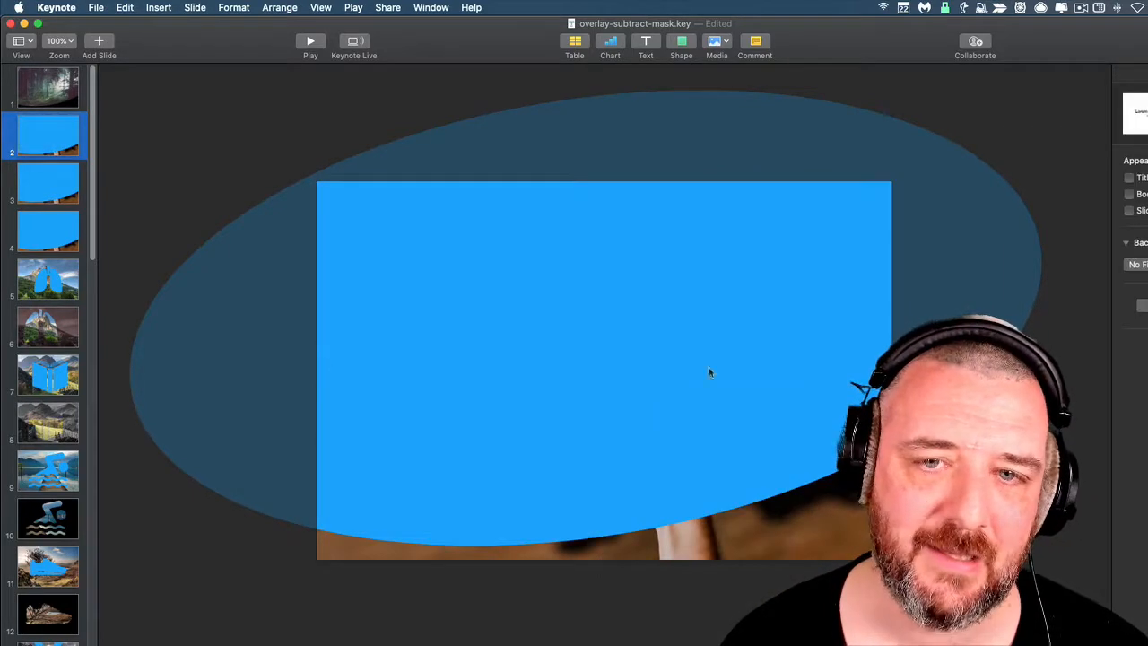
- Select the blue ellipse together with the phone photo and apply Mask With Selection
click(712, 340)
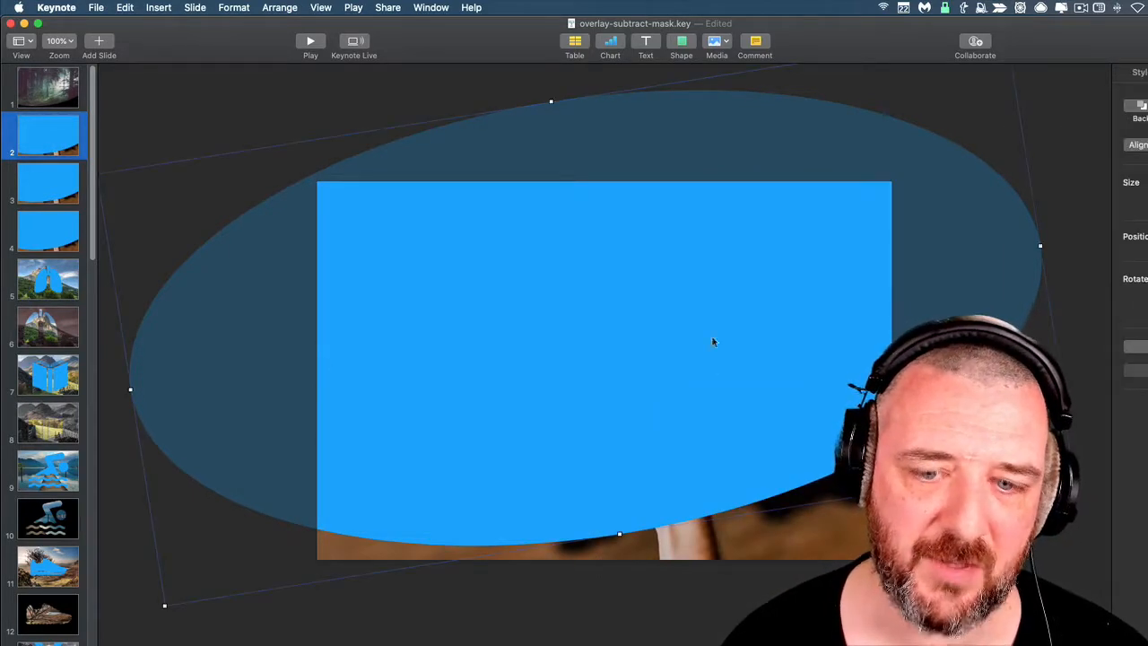
shift+click(787, 535)
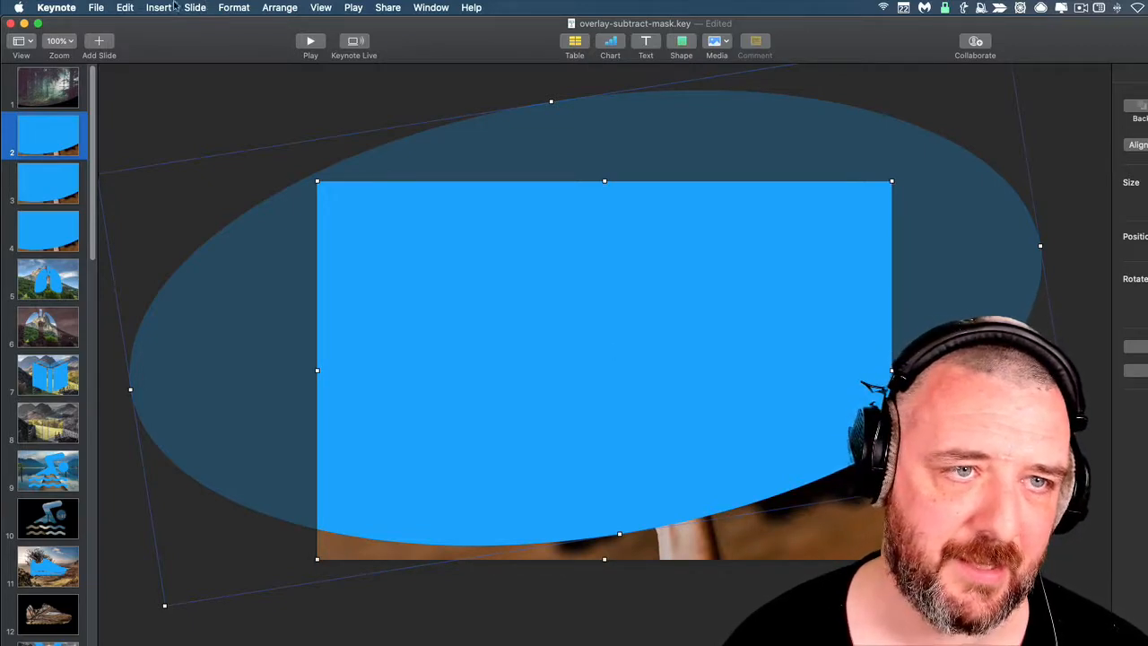
click(233, 7)
mouse_move(287, 110)
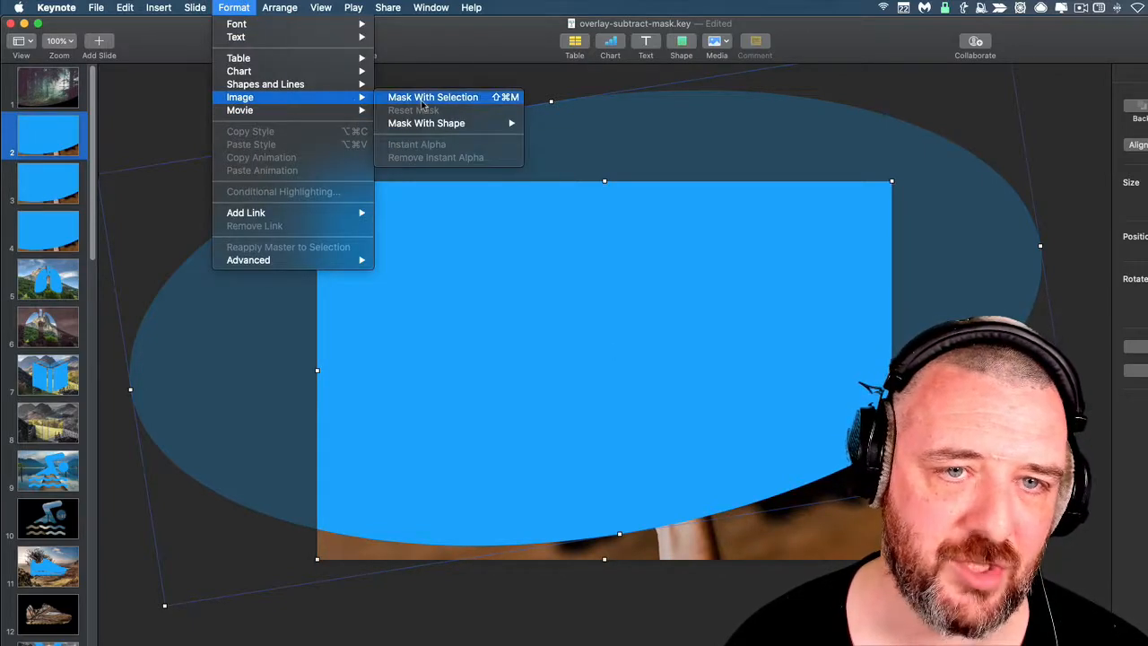
click(421, 98)
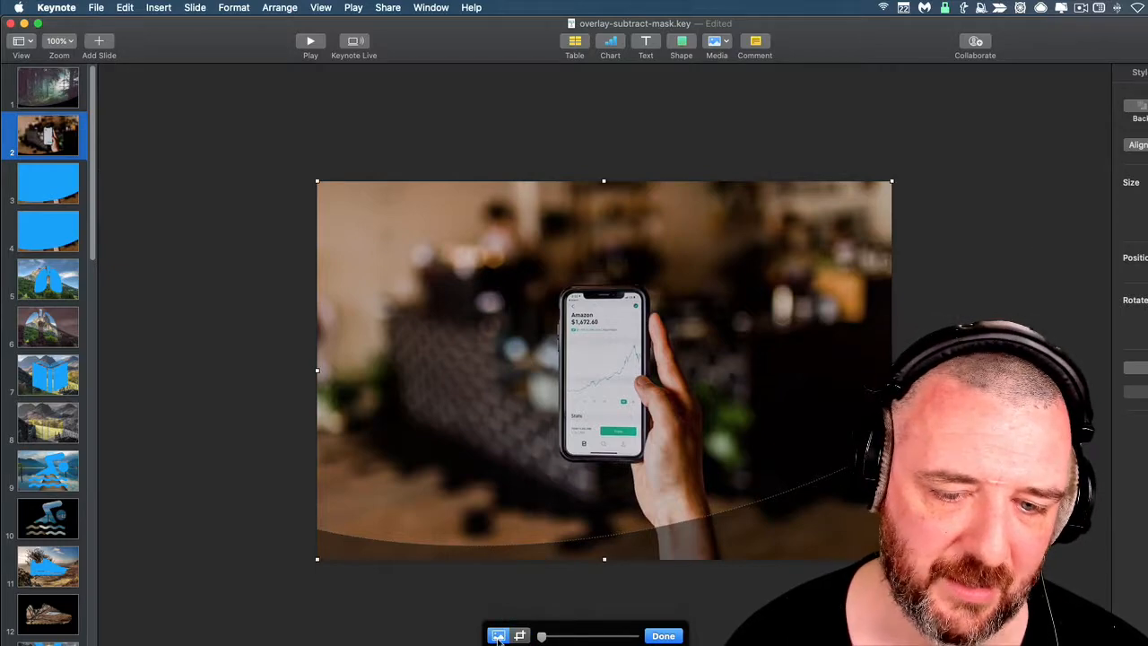
- Try out the photo and mask adjustments in the mask editor and finish editing the mask
drag(670, 409, 644, 366)
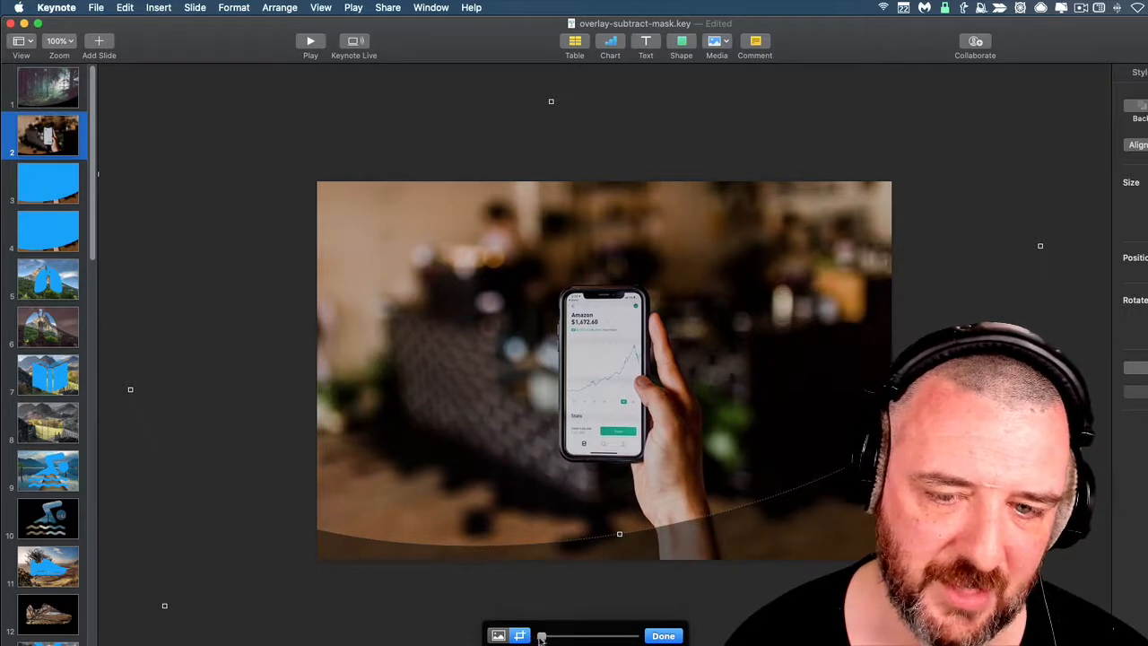
mouse_move(541, 636)
mouse_down()
mouse_move(587, 637)
mouse_move(538, 640)
mouse_up()
click(664, 636)
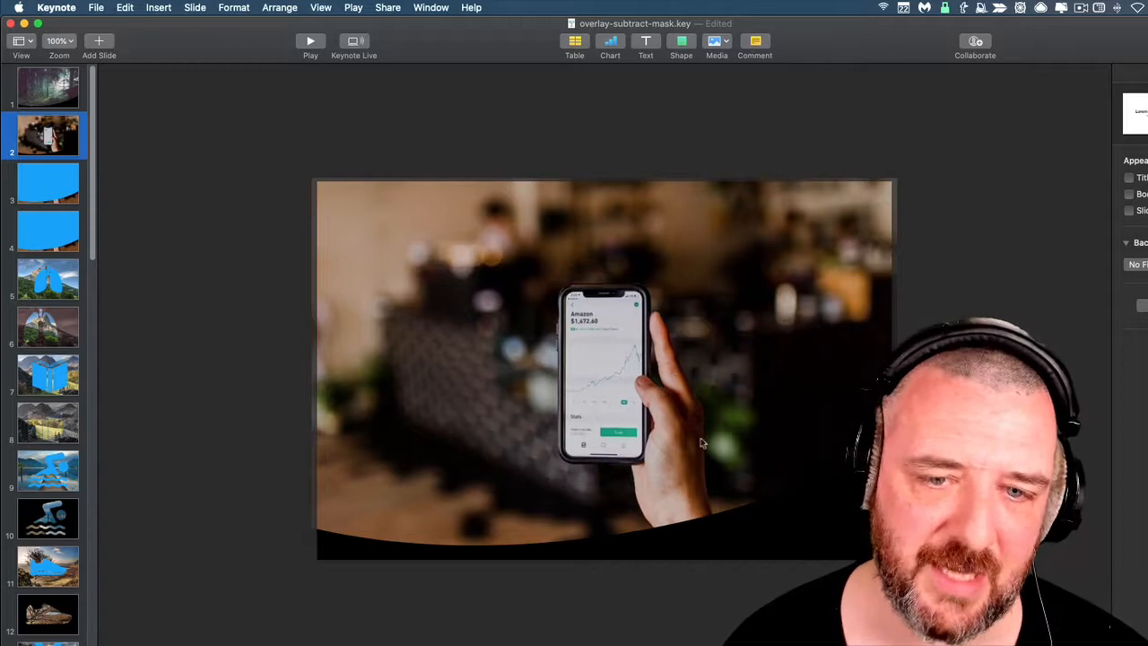
- Undo the mask edits and the masking to restore the separate ellipse over the phone photo
click(131, 12)
click(131, 25)
click(125, 7)
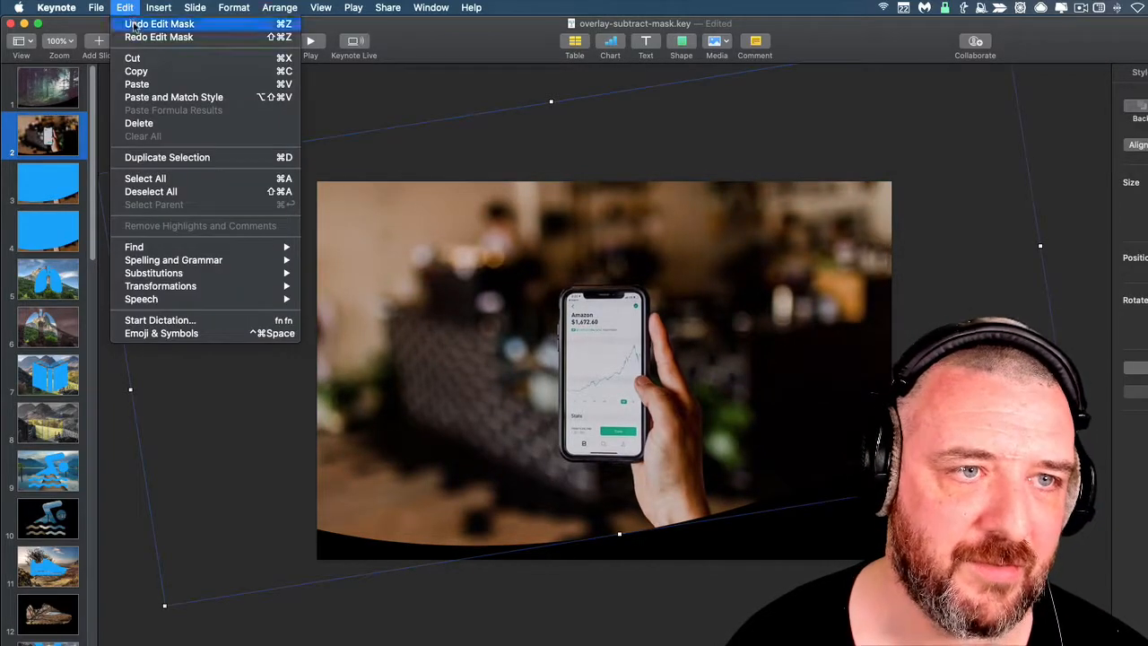
click(134, 23)
click(305, 339)
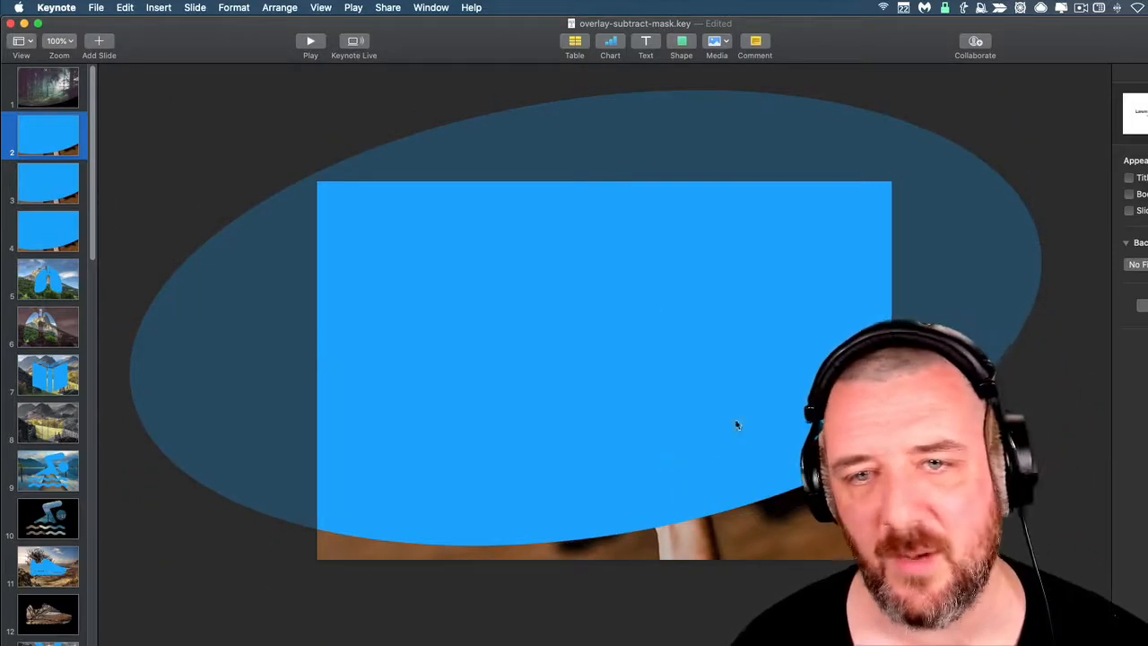
- Make the blue ellipse editable and reshape its lower edge into a wave that rises mid-slide and dips on either side
click(656, 328)
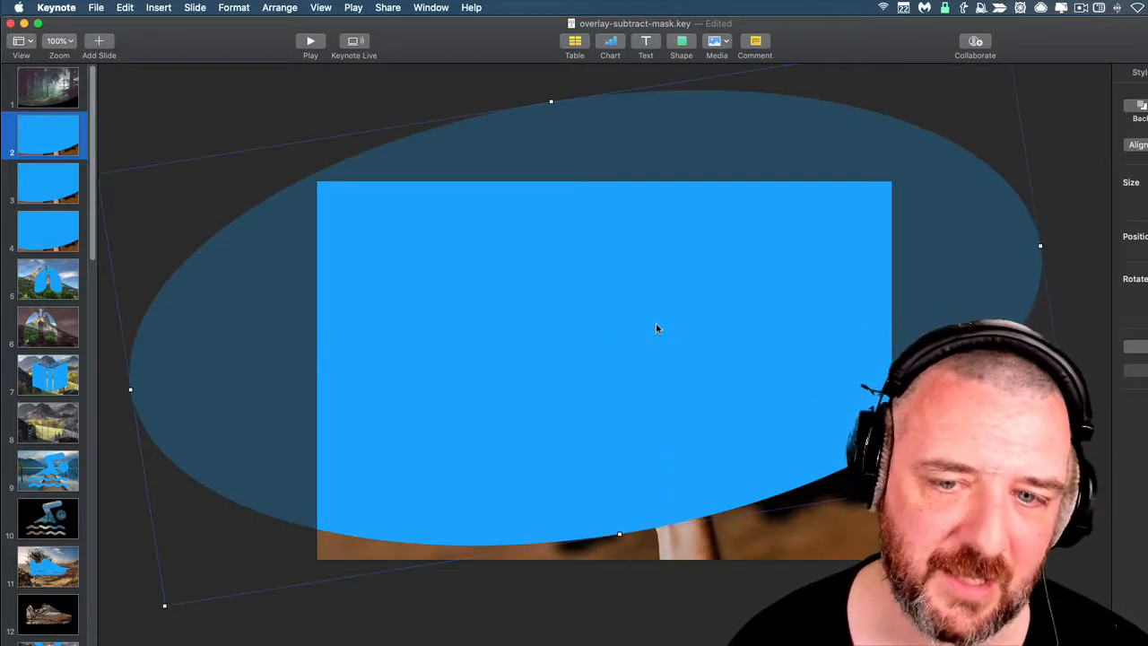
right_click(656, 328)
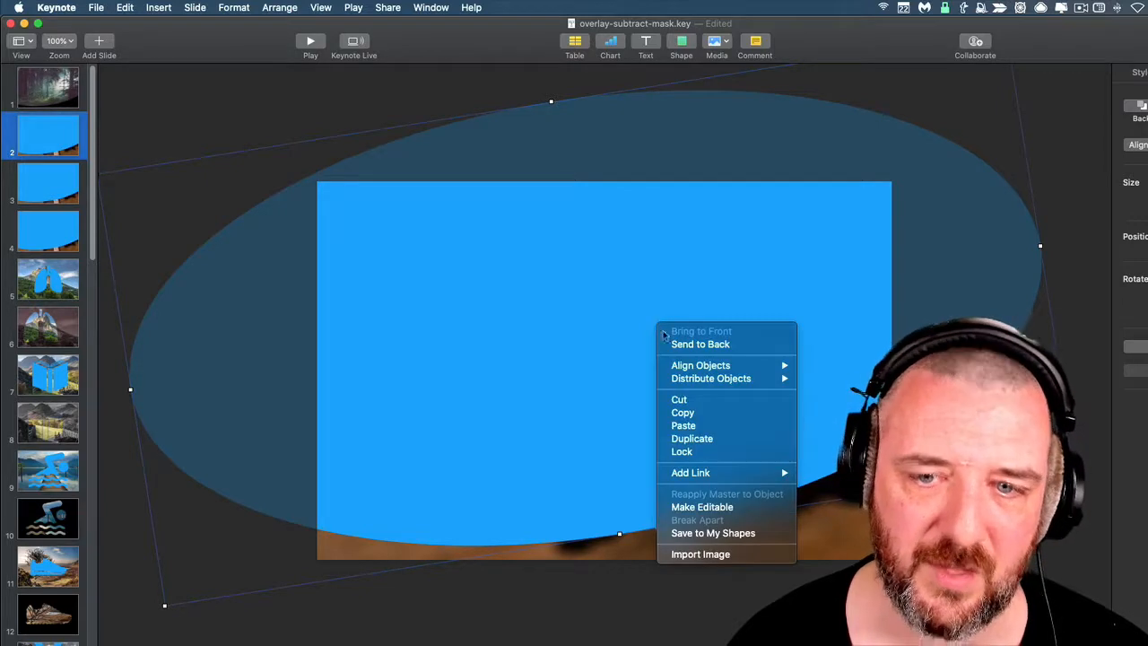
click(741, 507)
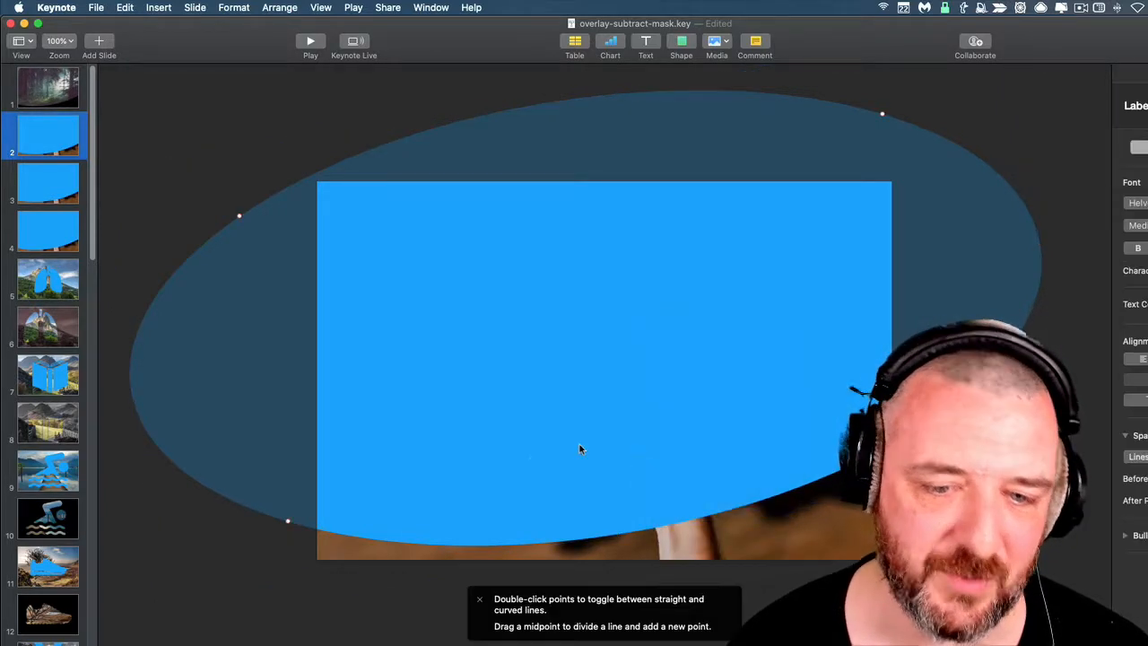
drag(291, 527, 332, 511)
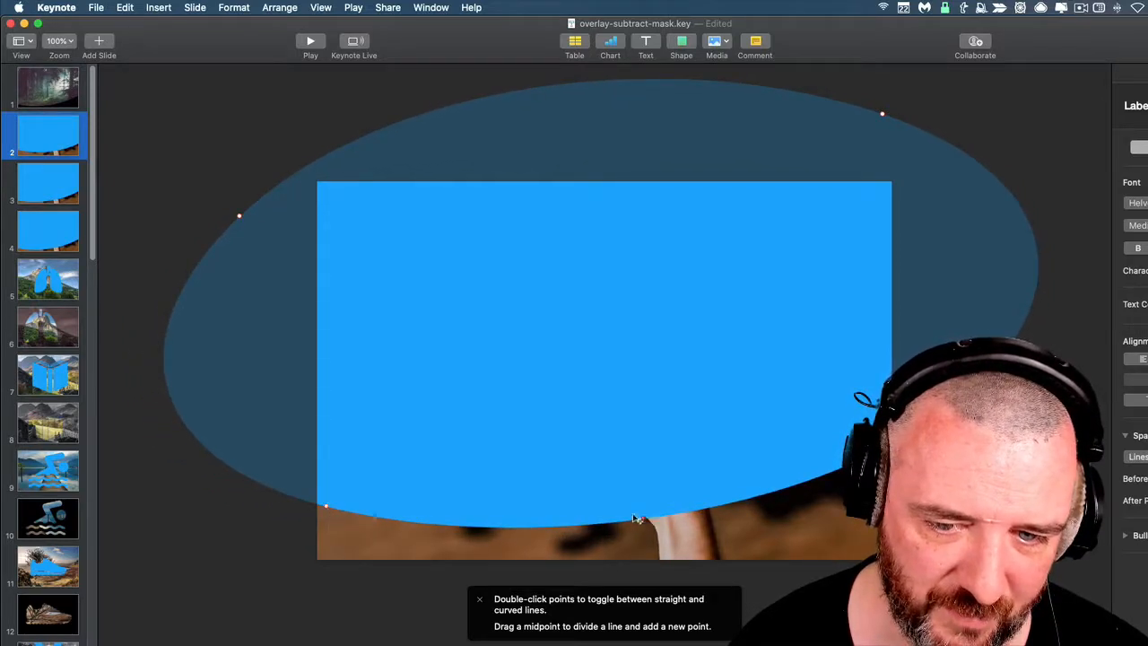
drag(635, 518, 541, 450)
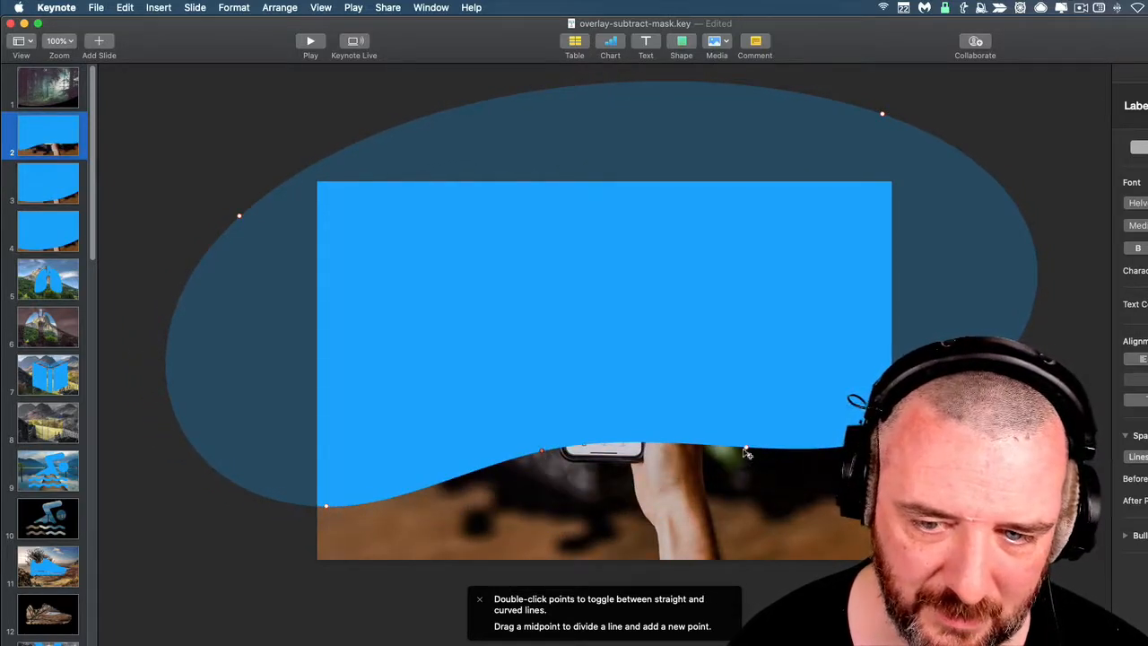
drag(746, 452, 679, 529)
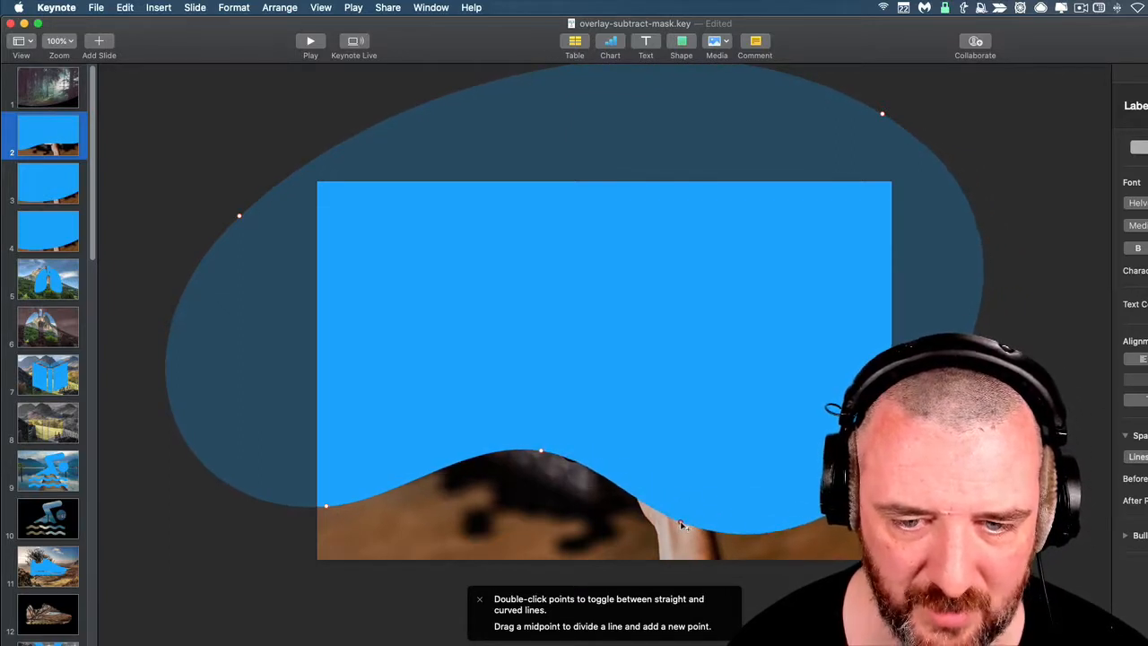
drag(329, 512, 333, 526)
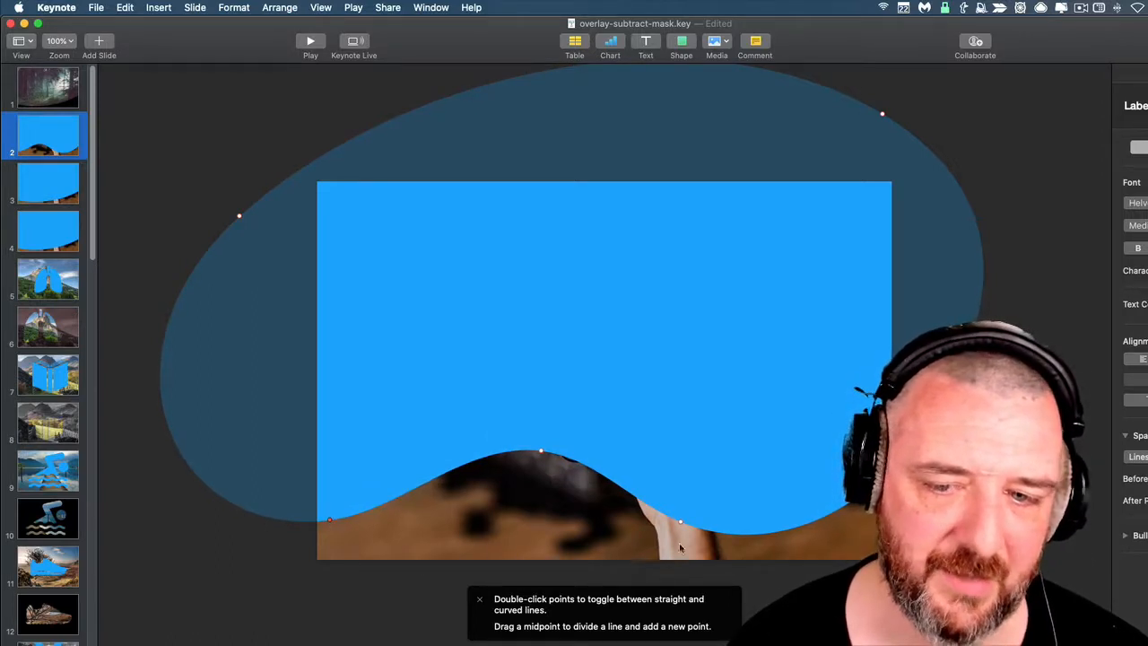
- Reshape the blue shape's upper edge into a wave dipping near the photo's middle, and finish editing its points
drag(886, 117, 761, 265)
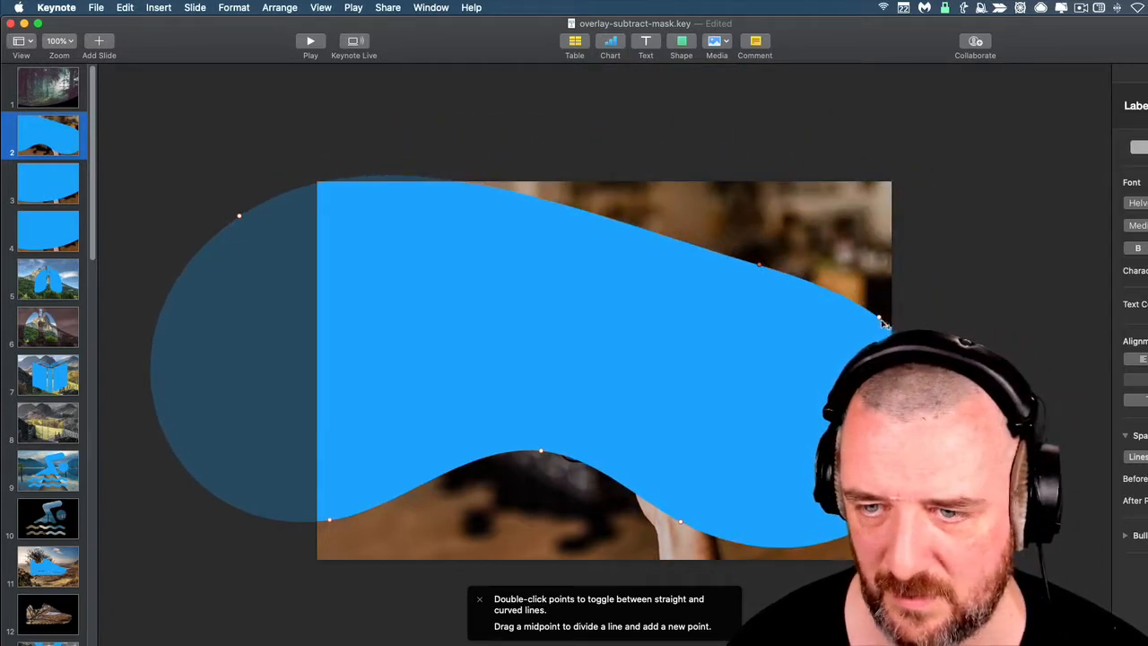
drag(881, 314, 852, 236)
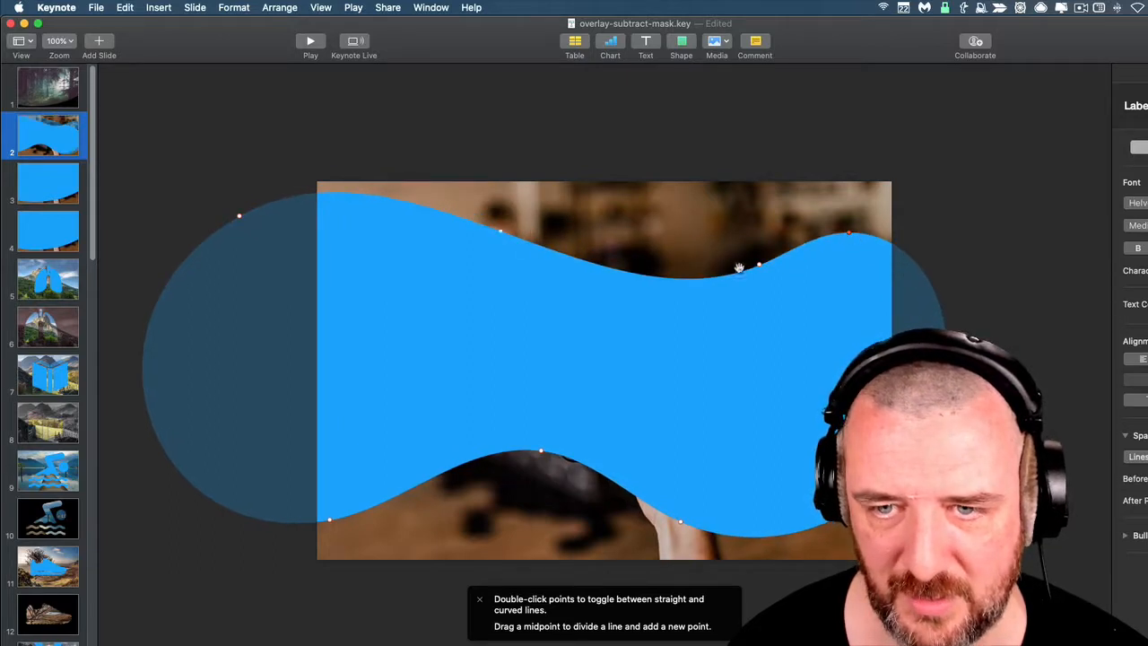
drag(761, 269, 733, 248)
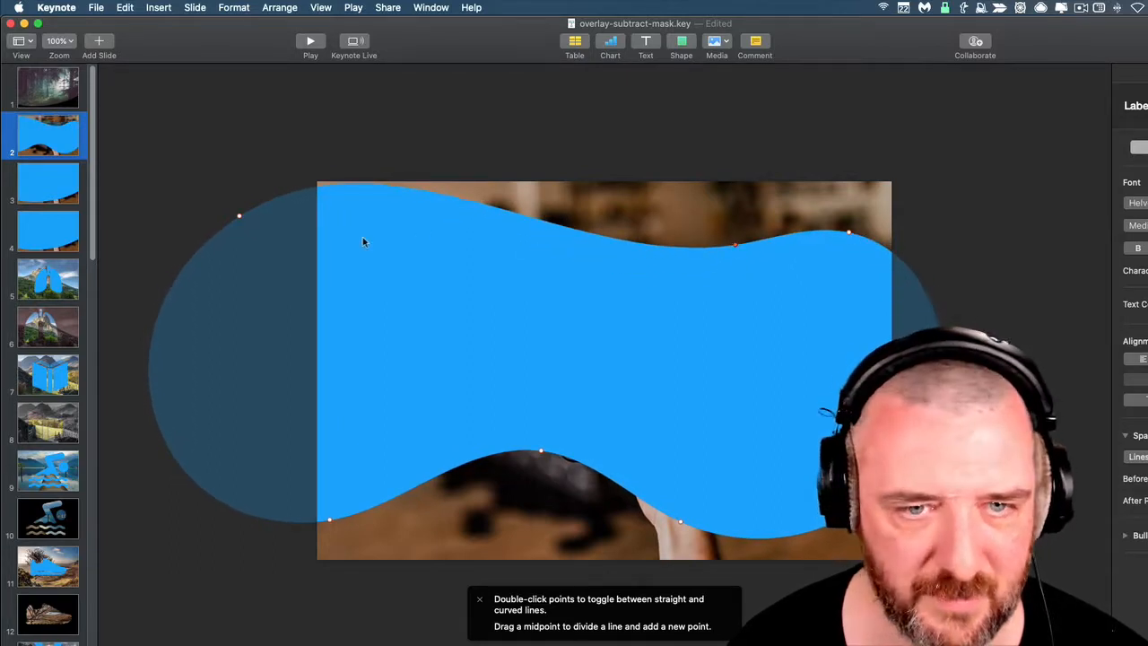
drag(483, 208, 576, 238)
drag(737, 249, 870, 230)
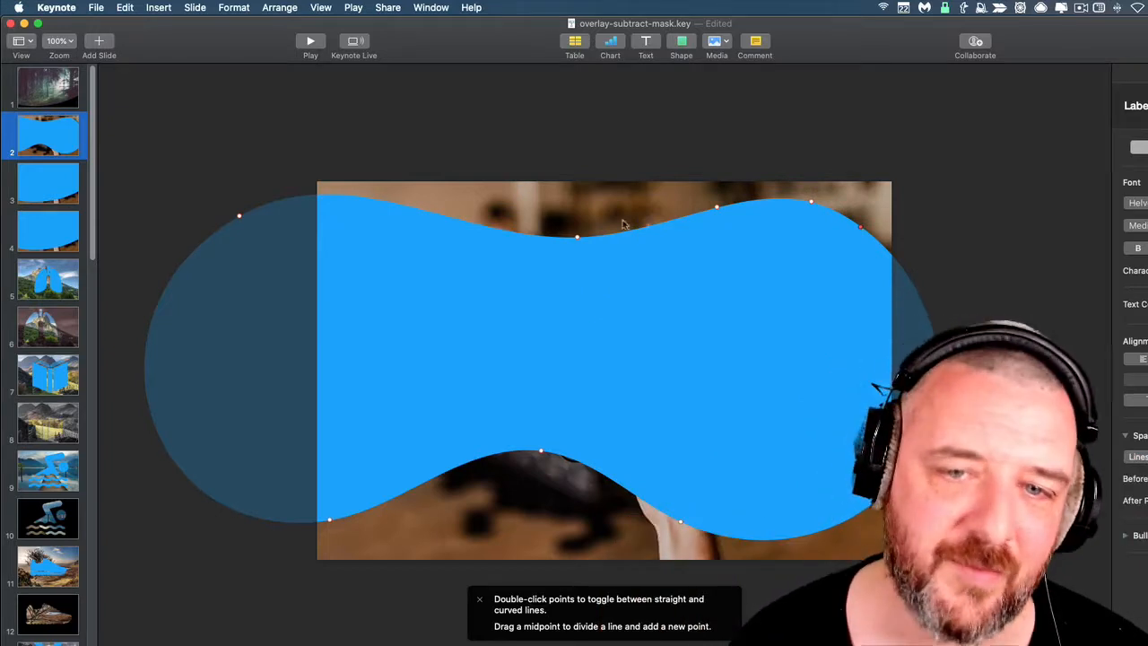
right_click(707, 307)
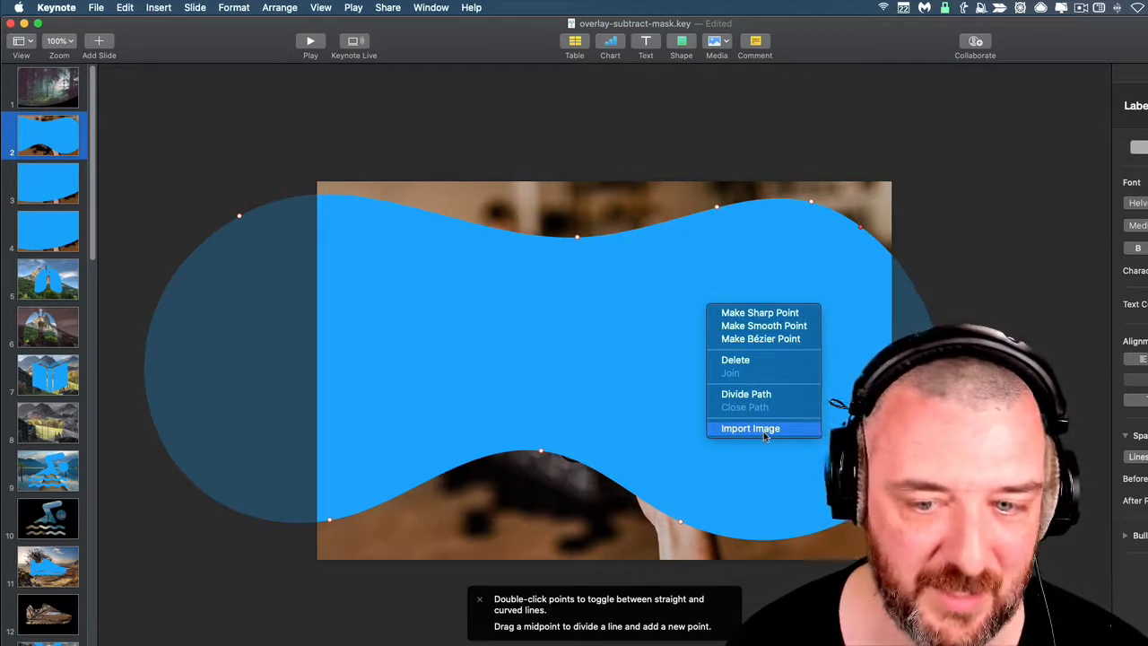
click(550, 126)
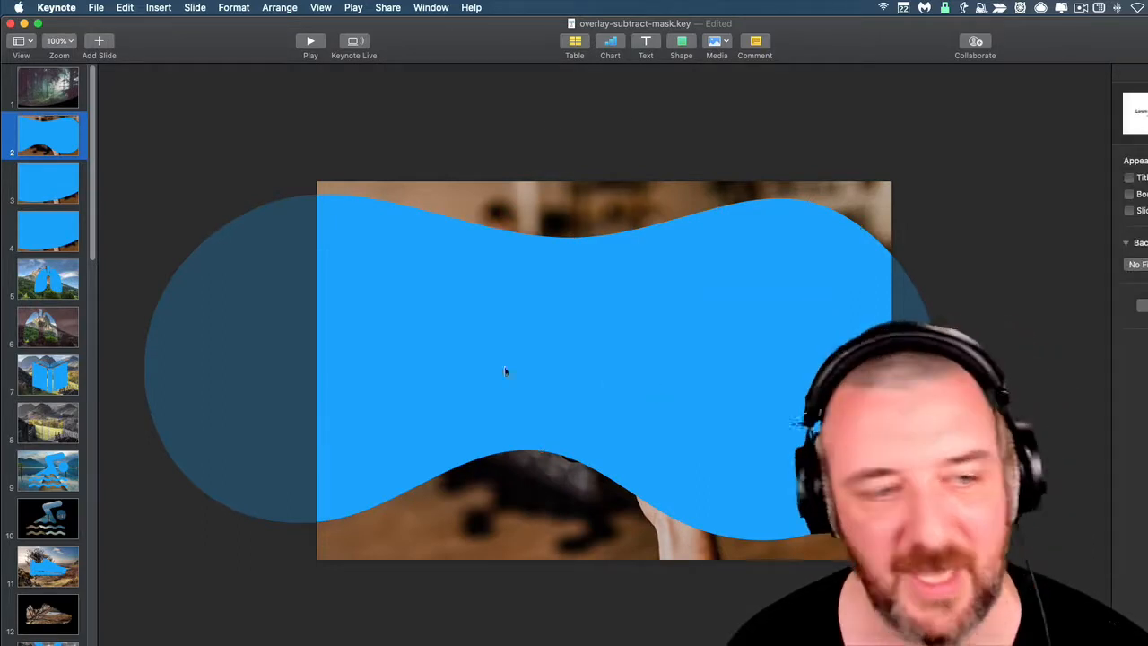
- Look through the lungs, book and swimmer mask examples on slides 5 to 10
click(47, 278)
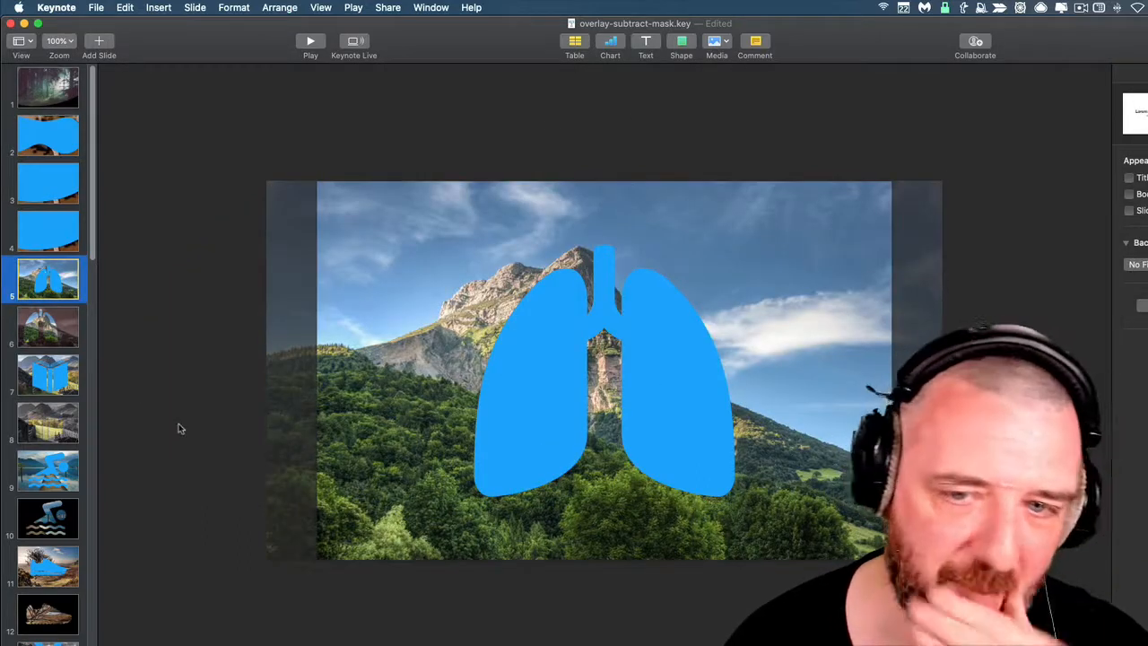
click(40, 329)
click(48, 370)
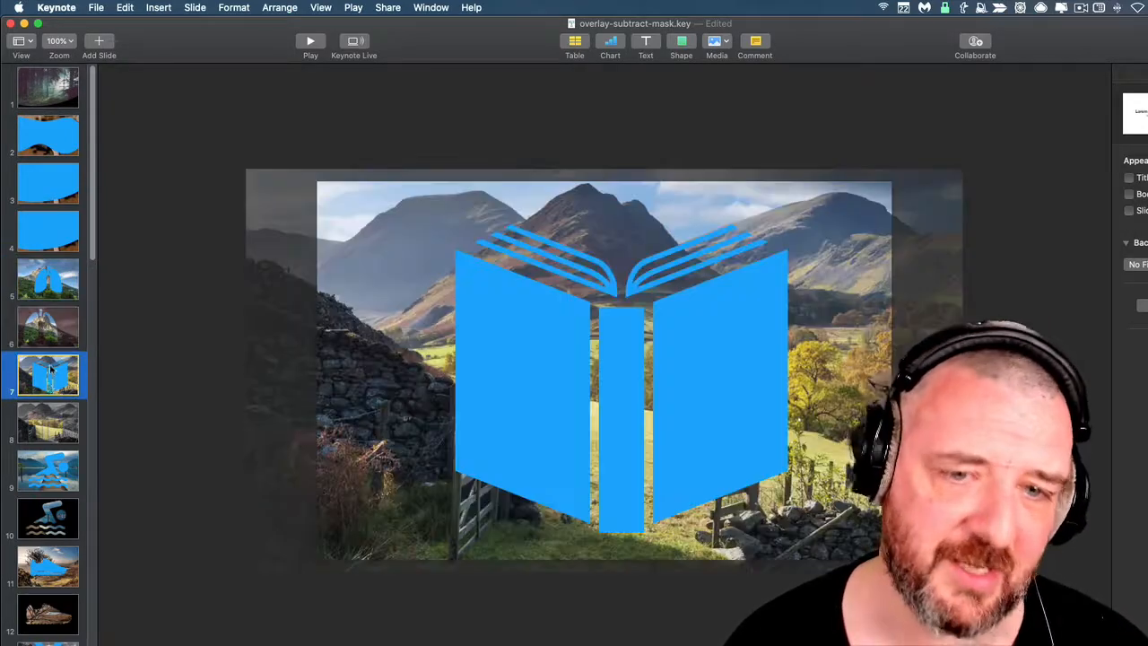
click(59, 437)
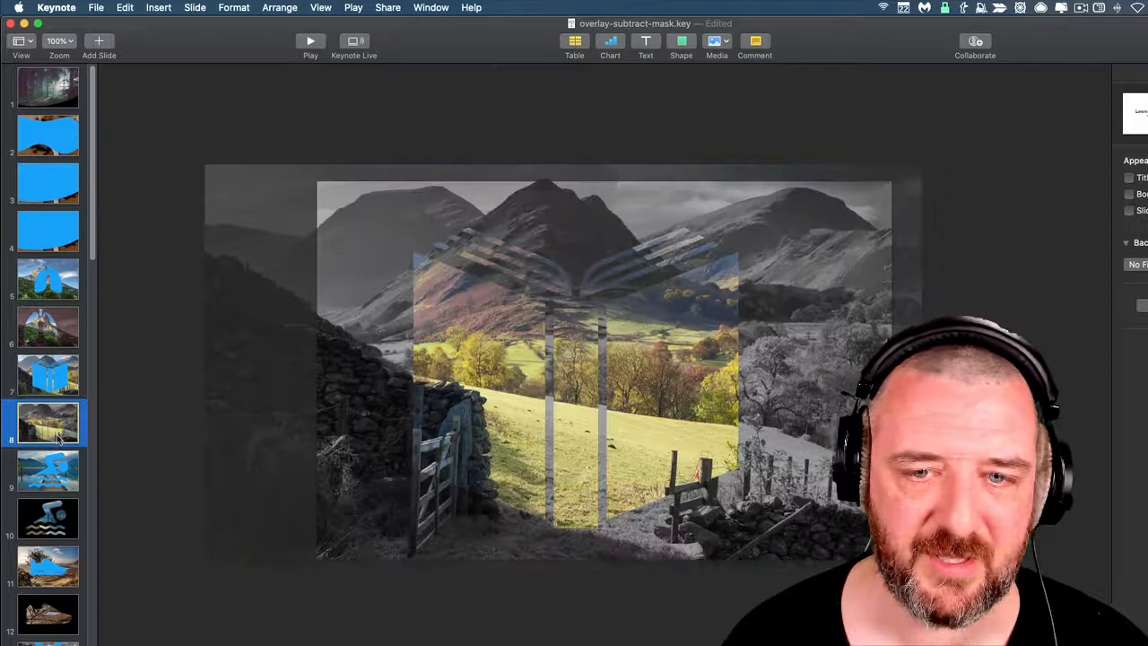
click(53, 482)
click(56, 516)
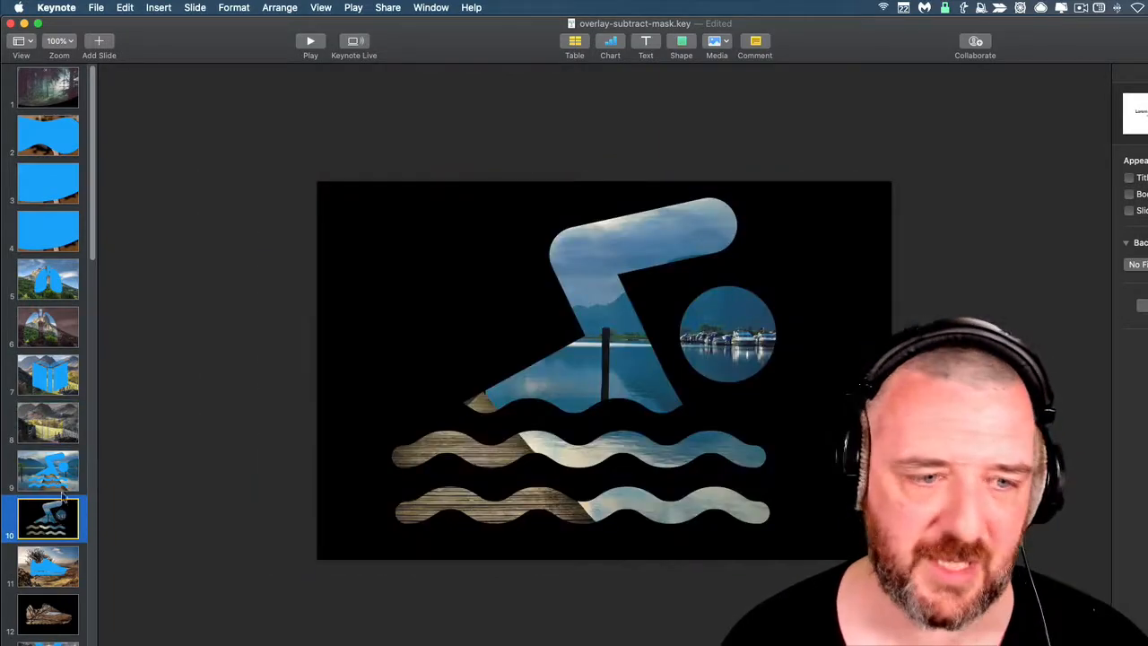
click(61, 484)
click(63, 527)
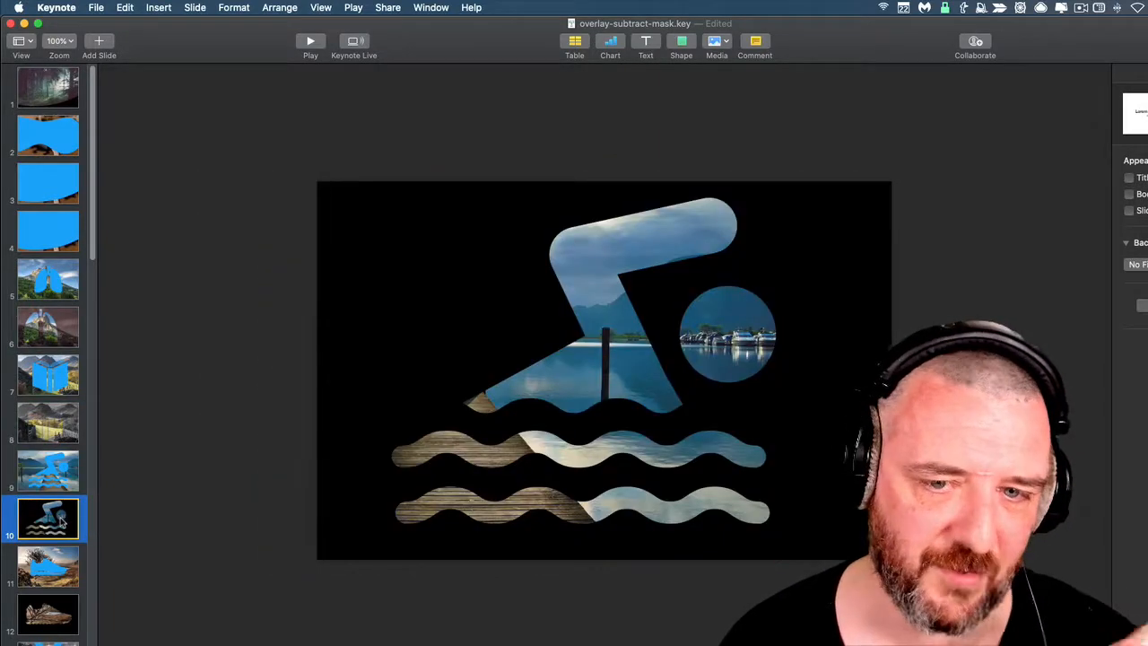
- Review the shoe, medal and volleyball mask examples on slides 11 to 16
click(64, 551)
scroll(51, 507, down, 3)
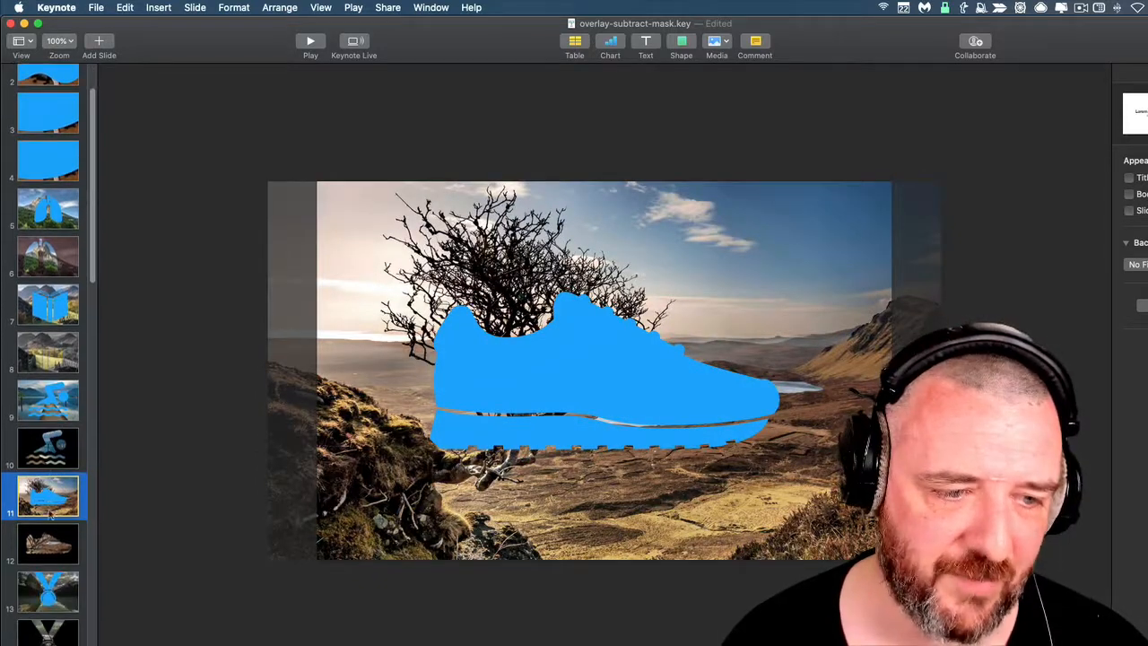
click(50, 545)
scroll(47, 498, down, 2)
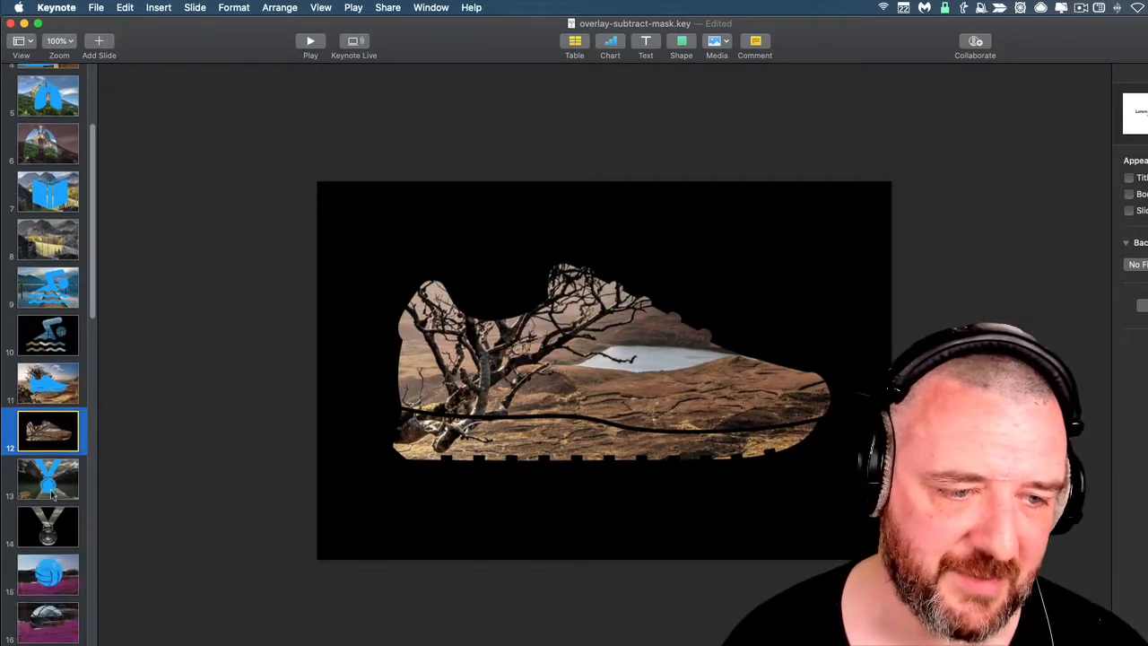
click(51, 484)
click(48, 510)
scroll(49, 511, down, 1)
click(49, 538)
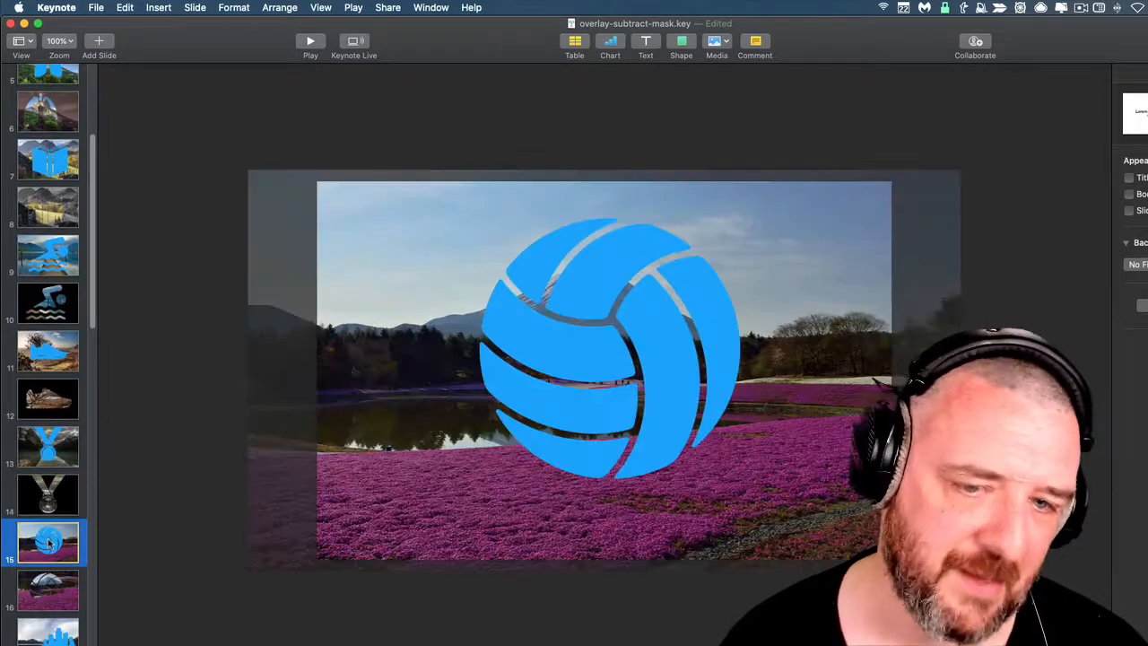
scroll(49, 538, down, 1)
click(51, 577)
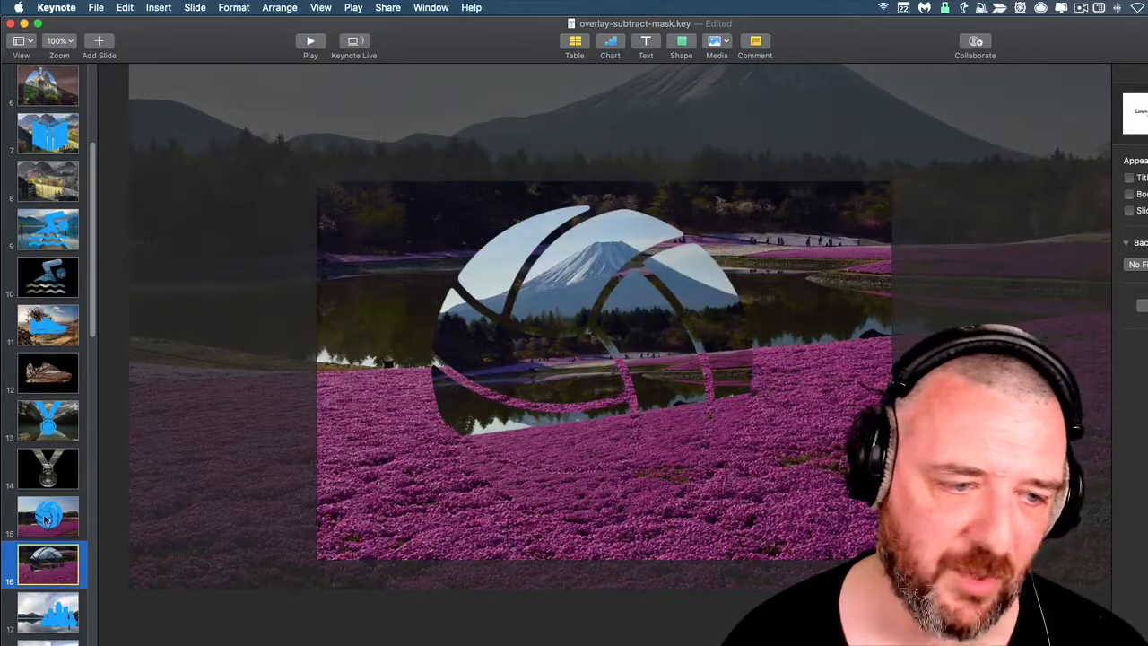
- Review the city skyline, hiker and dragon mask examples on slides 17 to 21
scroll(45, 519, down, 3)
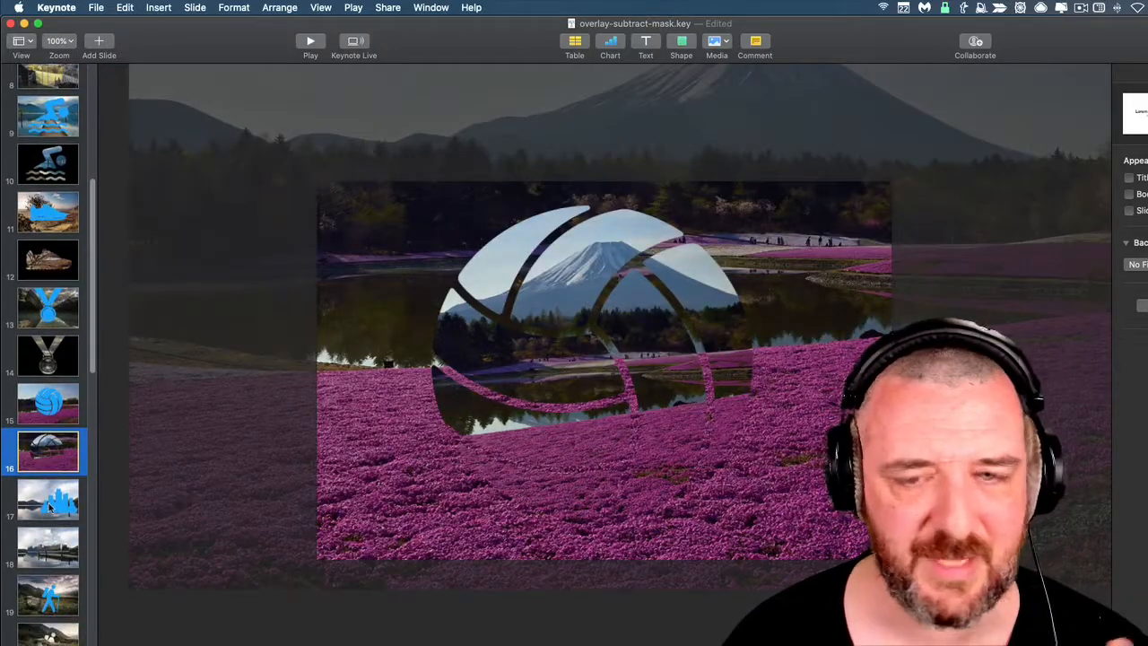
click(47, 548)
click(50, 511)
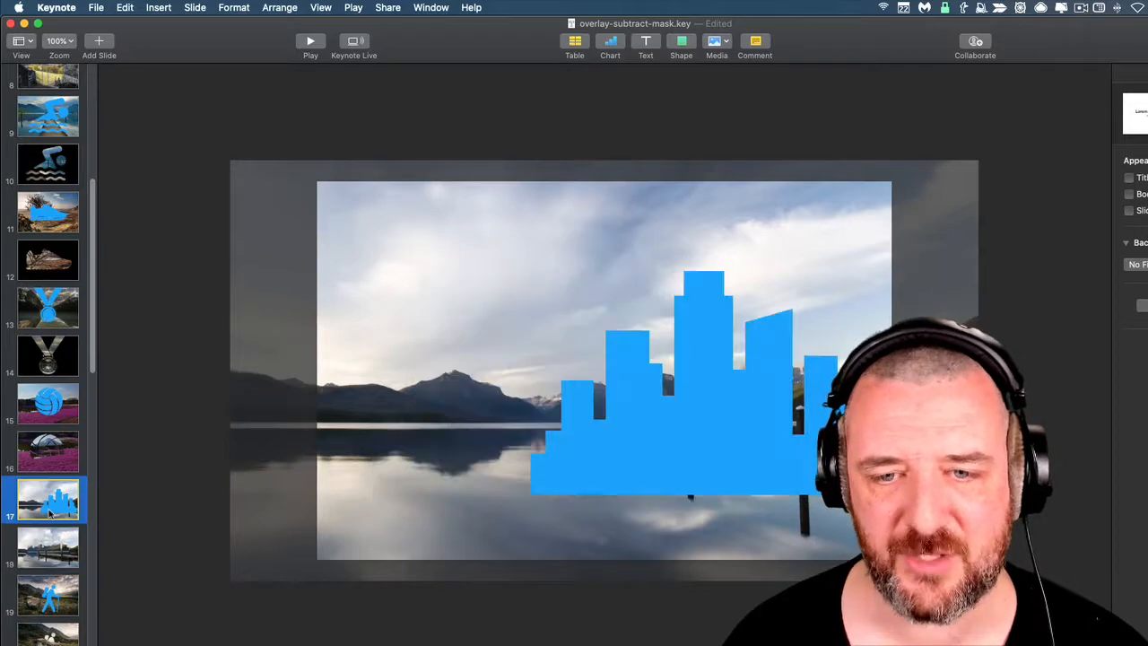
click(50, 548)
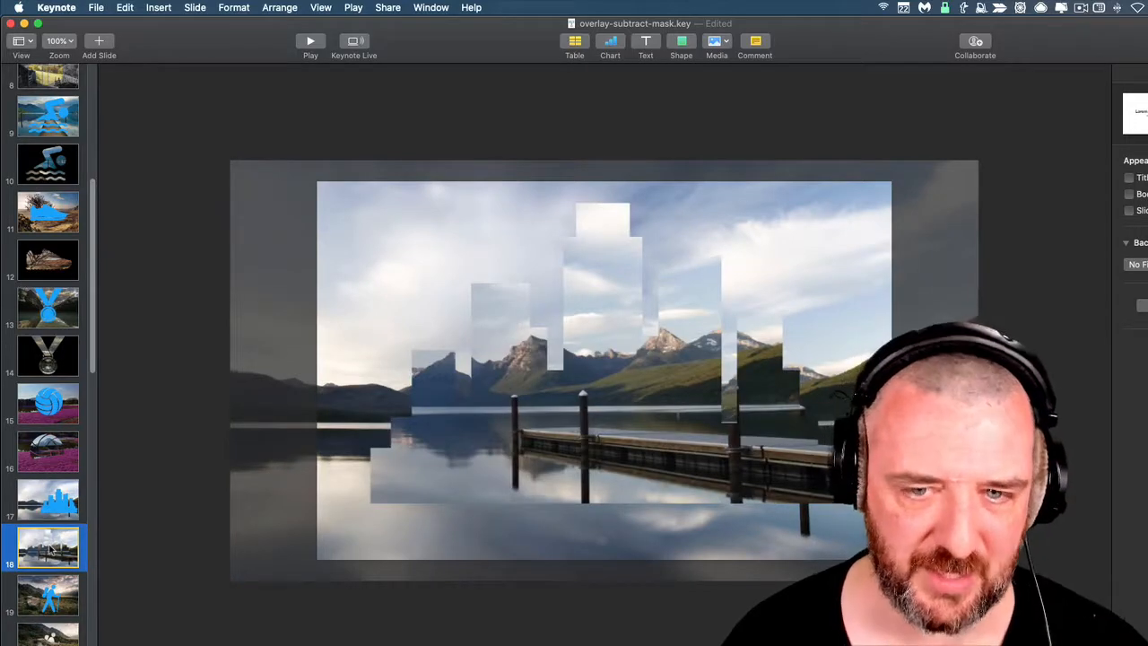
click(53, 592)
scroll(51, 538, down, 3)
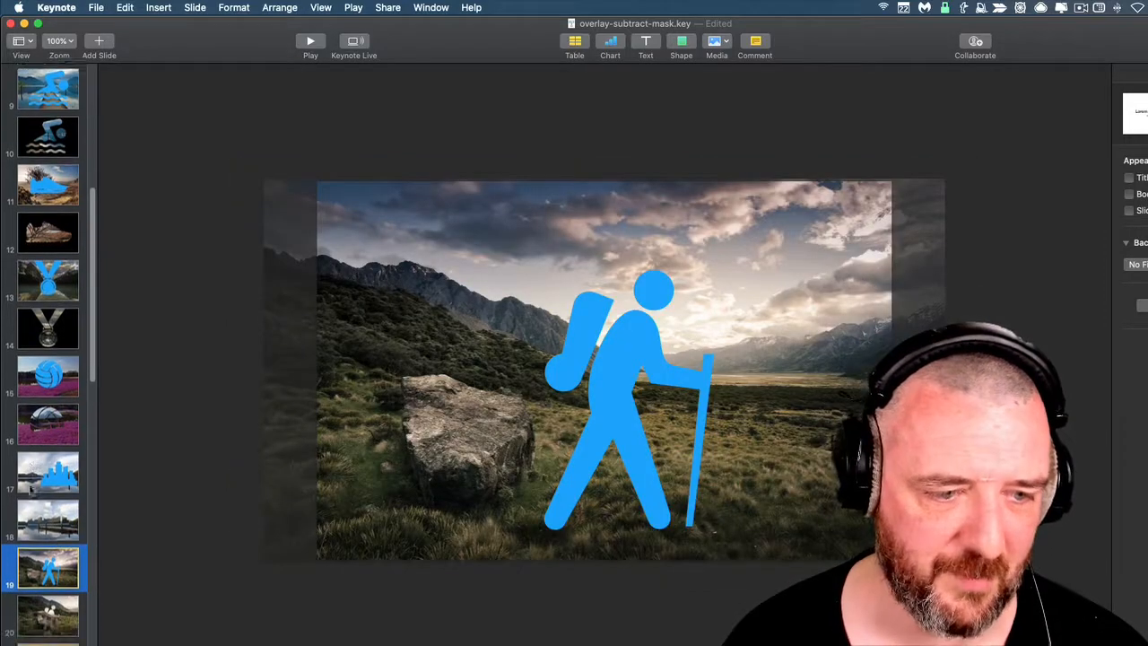
click(63, 583)
scroll(61, 529, down, 1)
scroll(61, 528, down, 1)
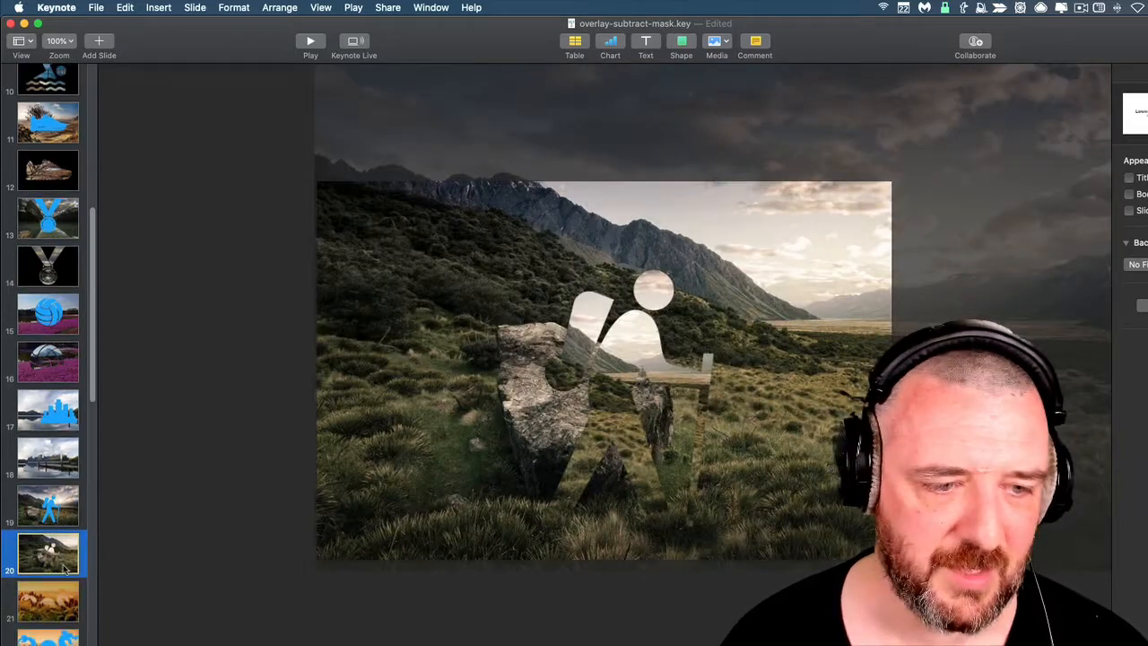
click(56, 603)
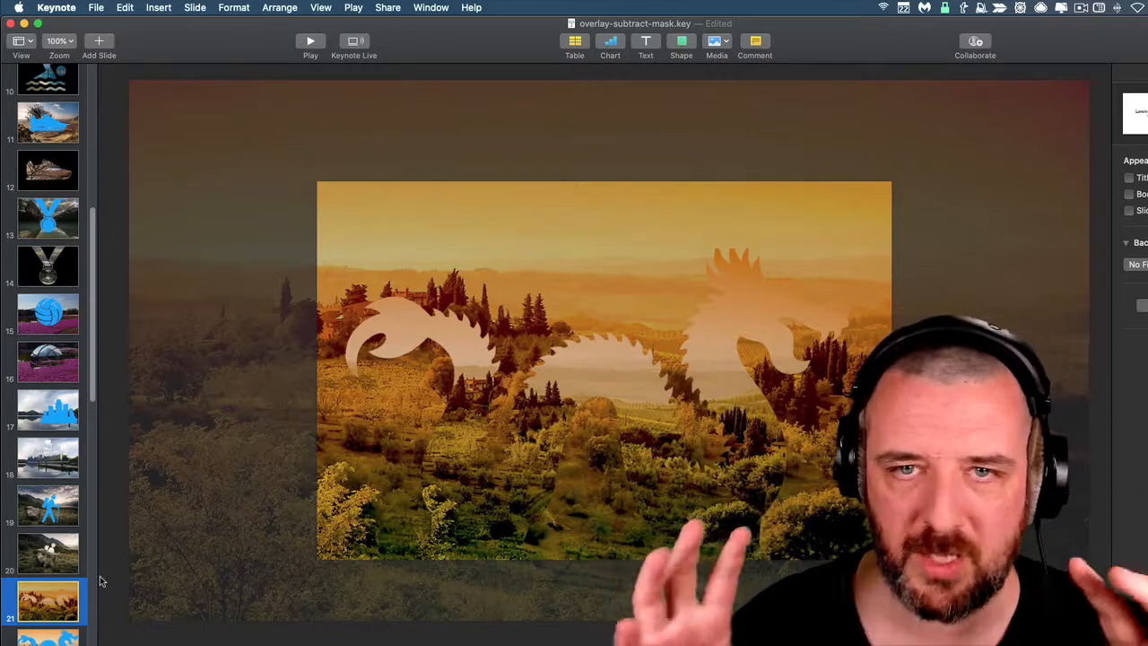
- Compare the dragon and flame shapes on slides 22 and 23 with the finished "growl" design on slide 24
scroll(36, 538, down, 3)
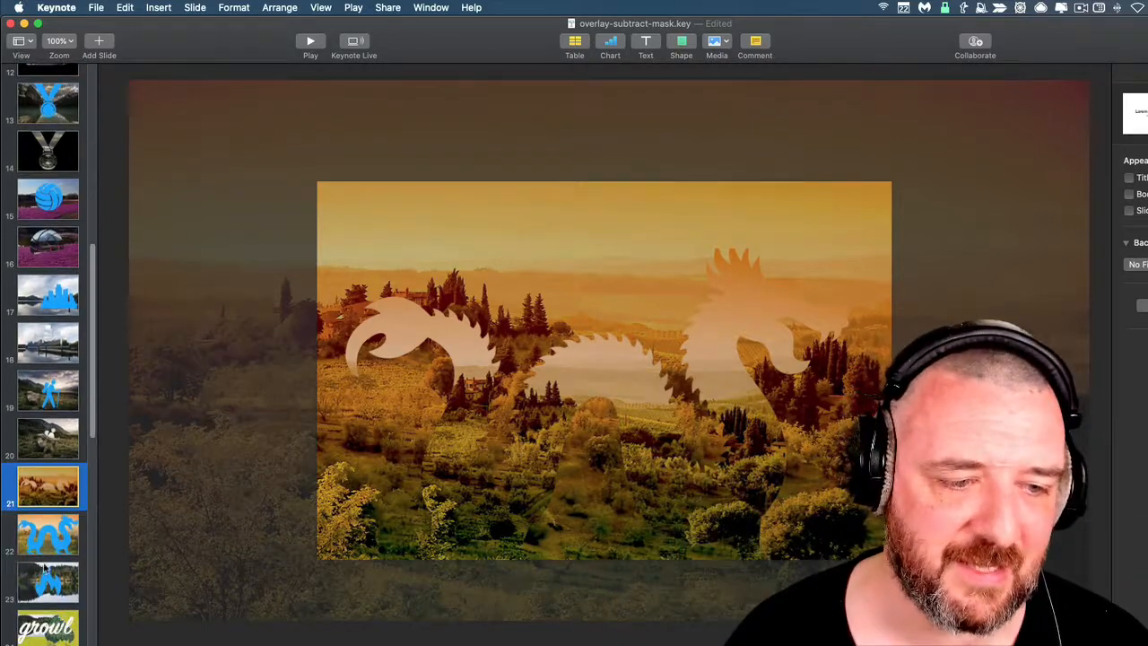
click(45, 567)
click(52, 544)
click(45, 579)
scroll(52, 563, down, 2)
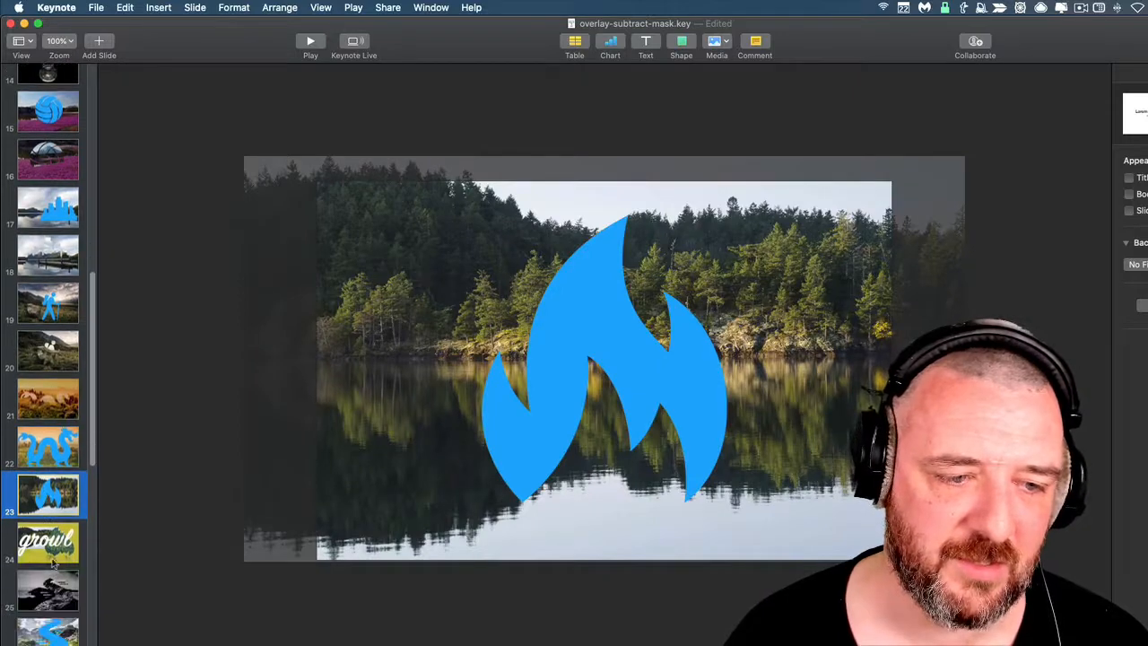
click(52, 547)
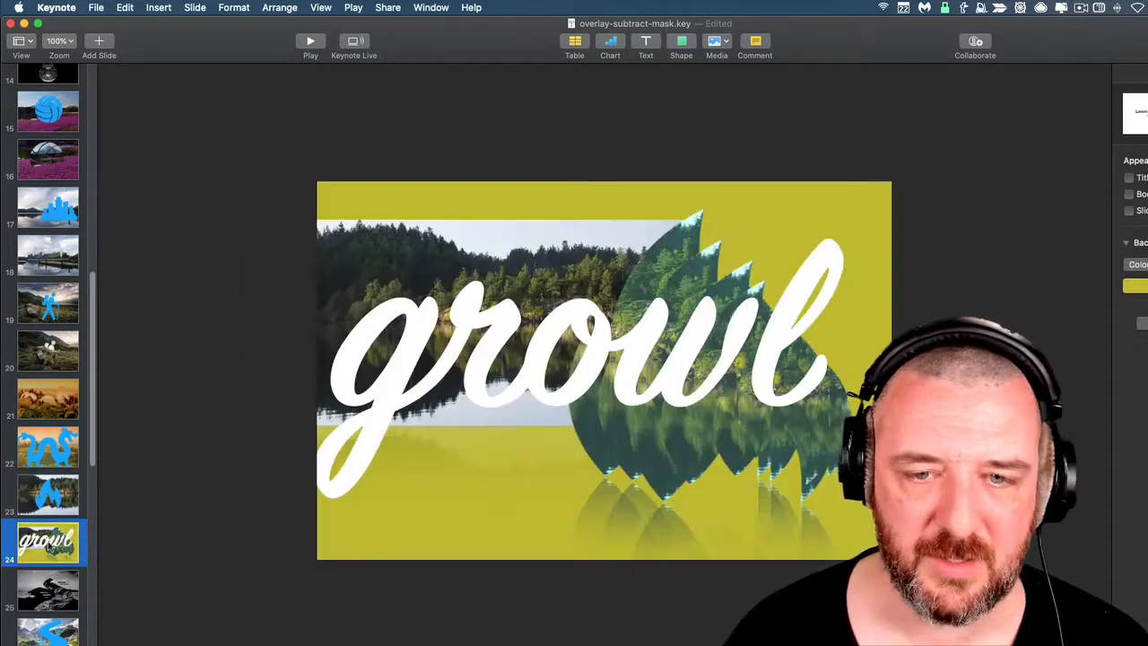
click(57, 502)
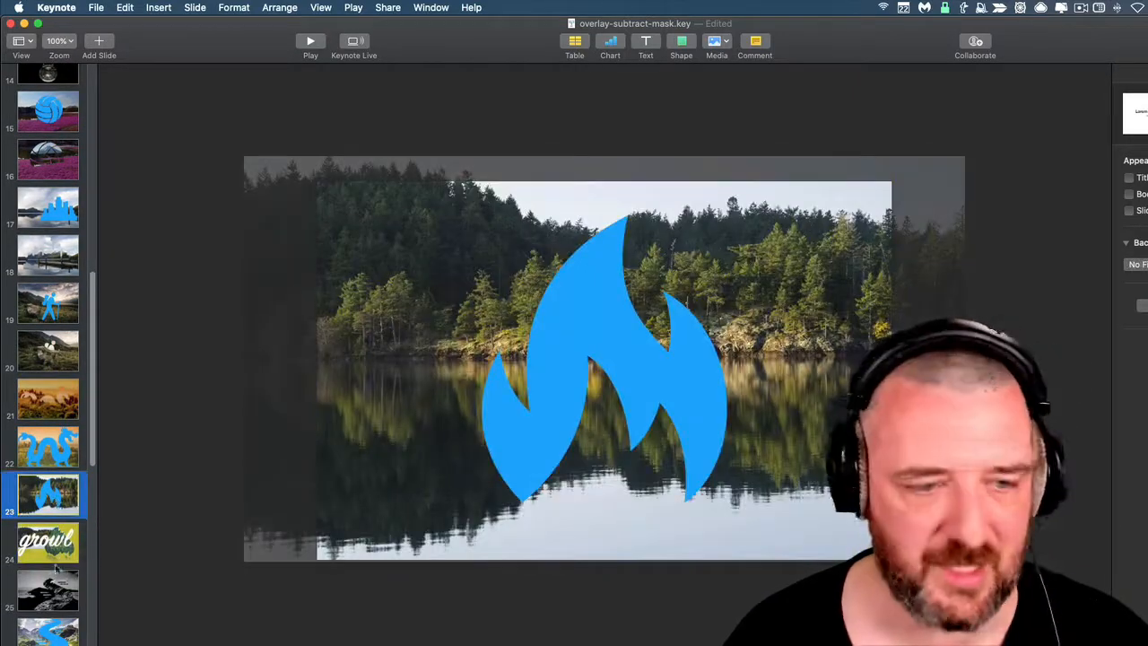
- View the remaining examples on slides 25 to 29, including the winding river, the beehives and the forest collage
scroll(58, 570, down, 2)
click(62, 493)
click(59, 553)
click(55, 595)
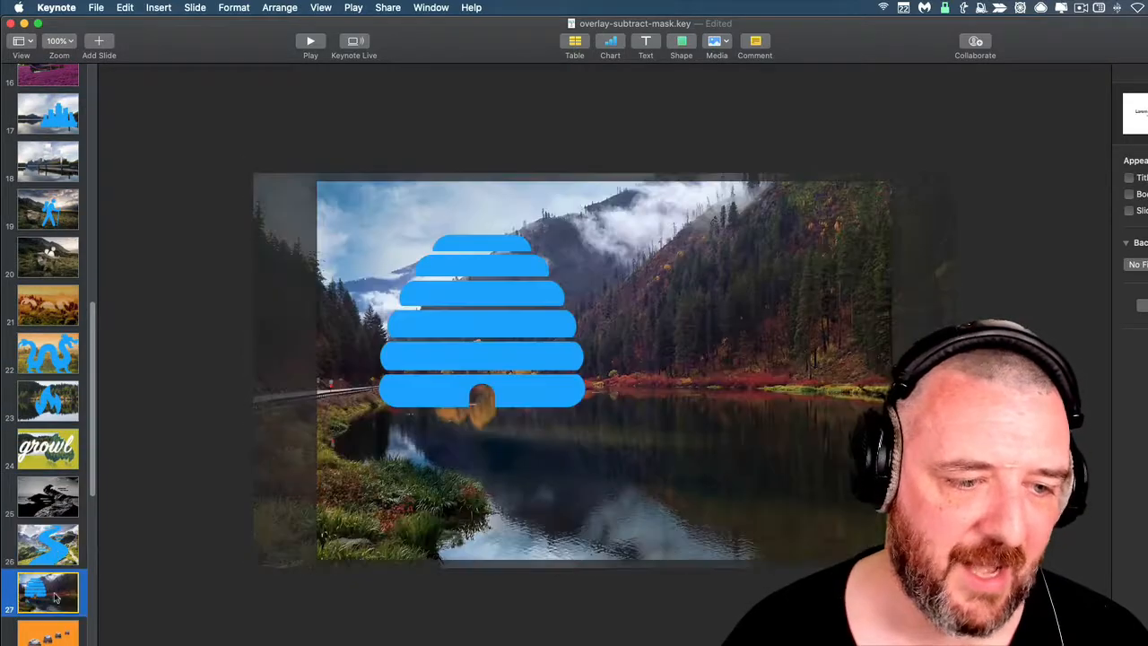
scroll(53, 592, down, 2)
click(63, 573)
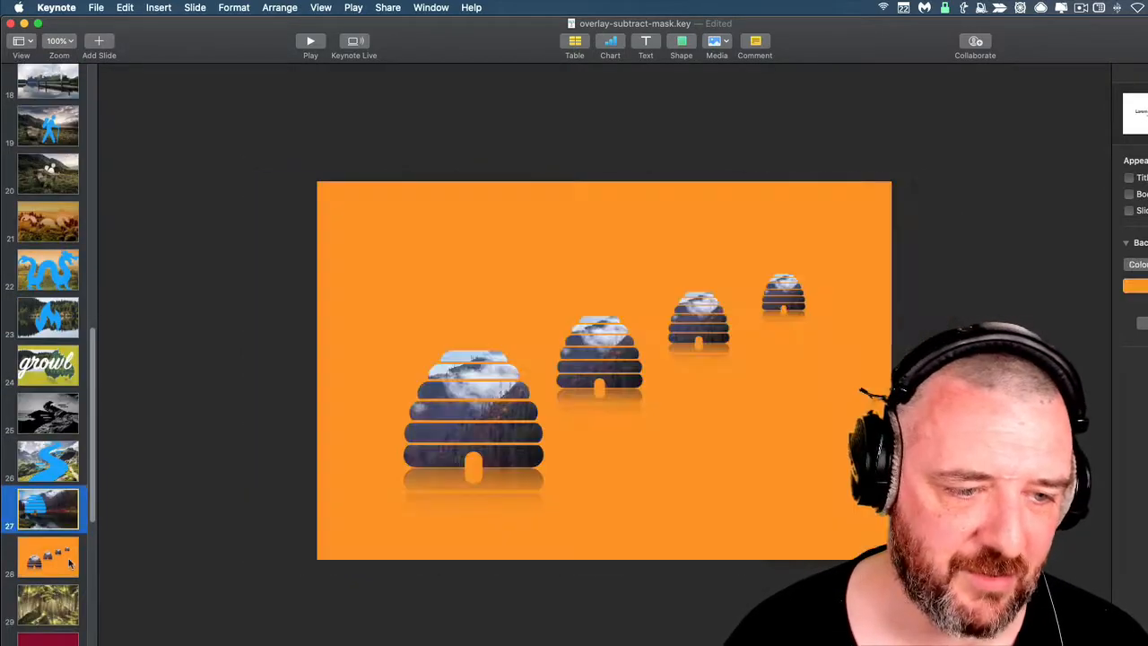
click(60, 610)
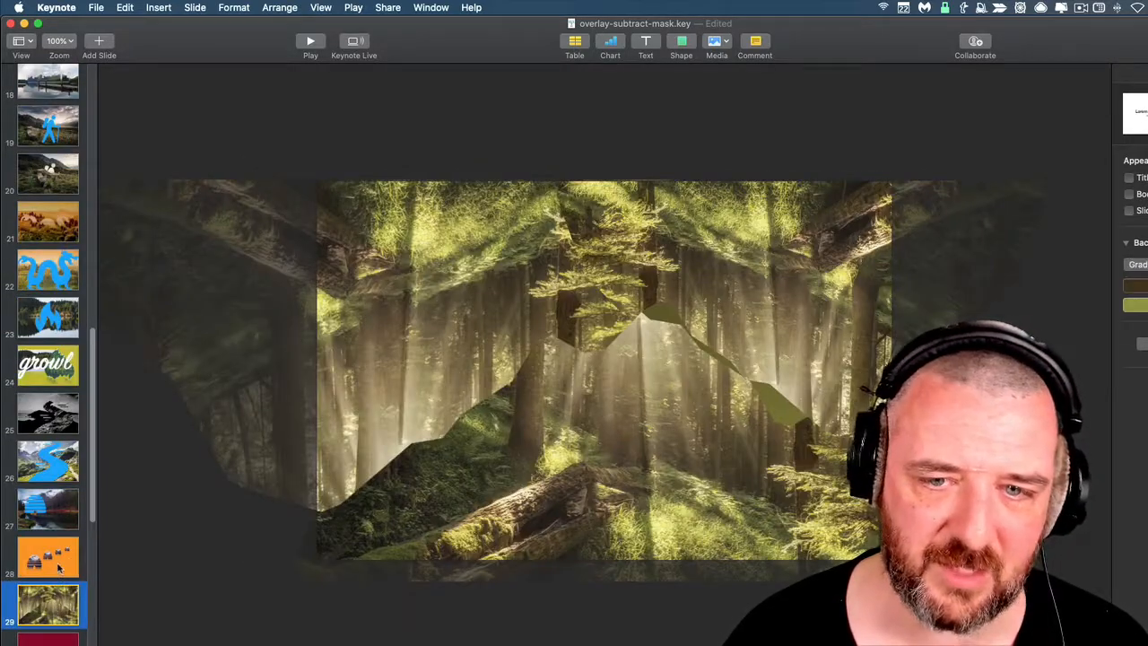
- Review the mountain, bamboo and leaf mask examples on slides 30 to 34
scroll(59, 566, down, 2)
click(55, 575)
click(56, 606)
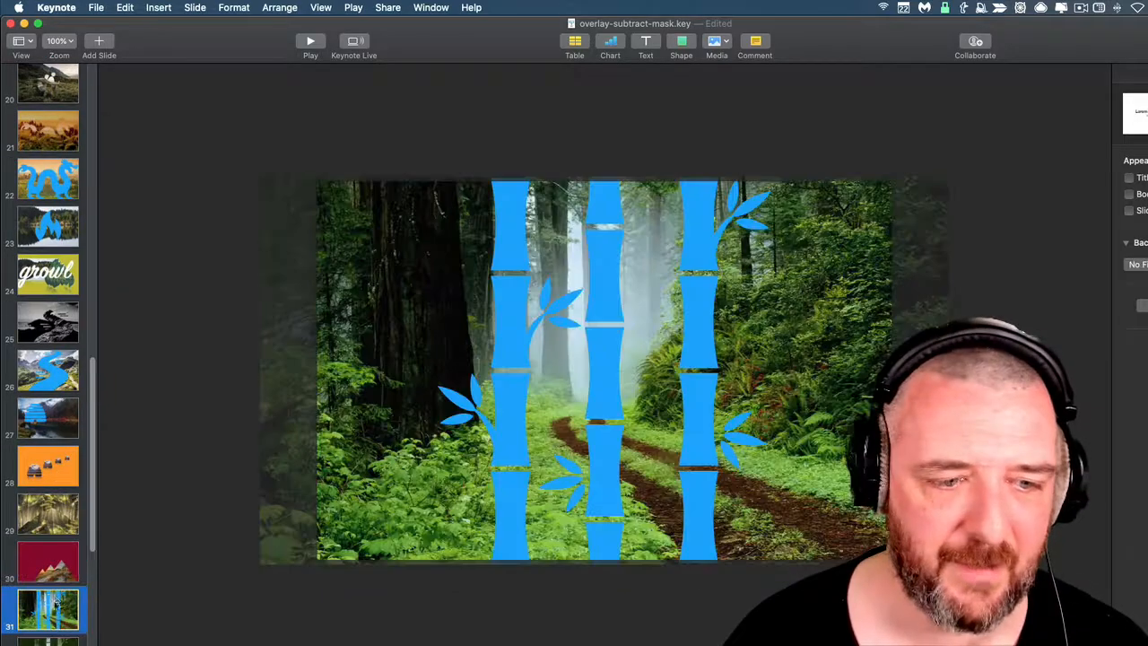
scroll(56, 574, down, 2)
scroll(54, 544, down, 2)
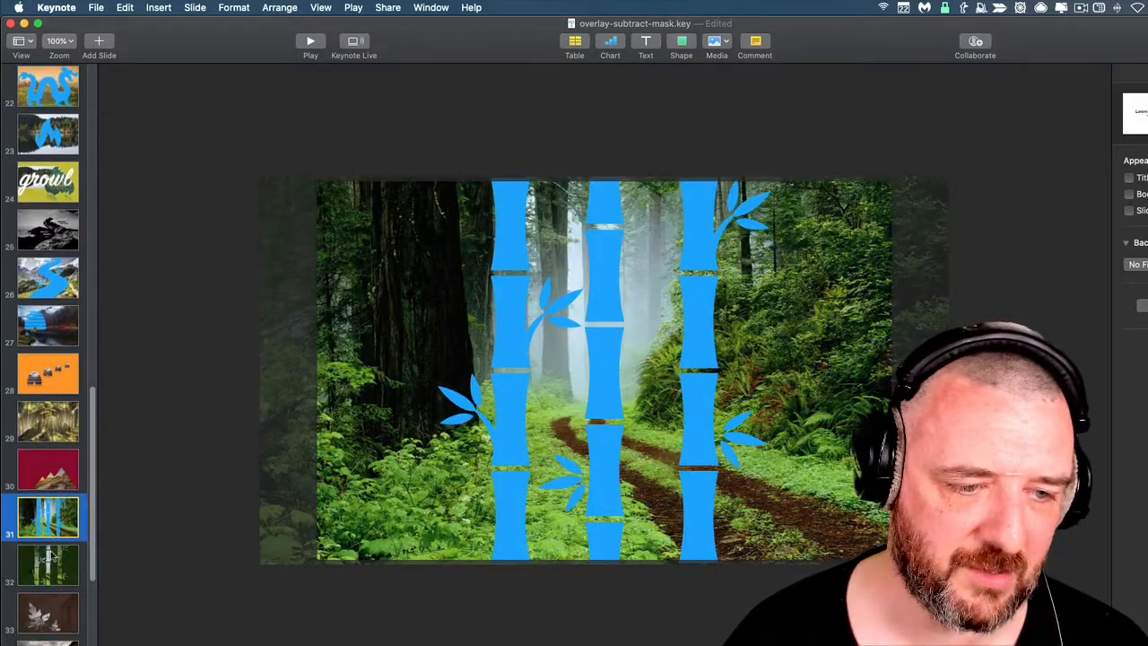
click(50, 558)
click(51, 598)
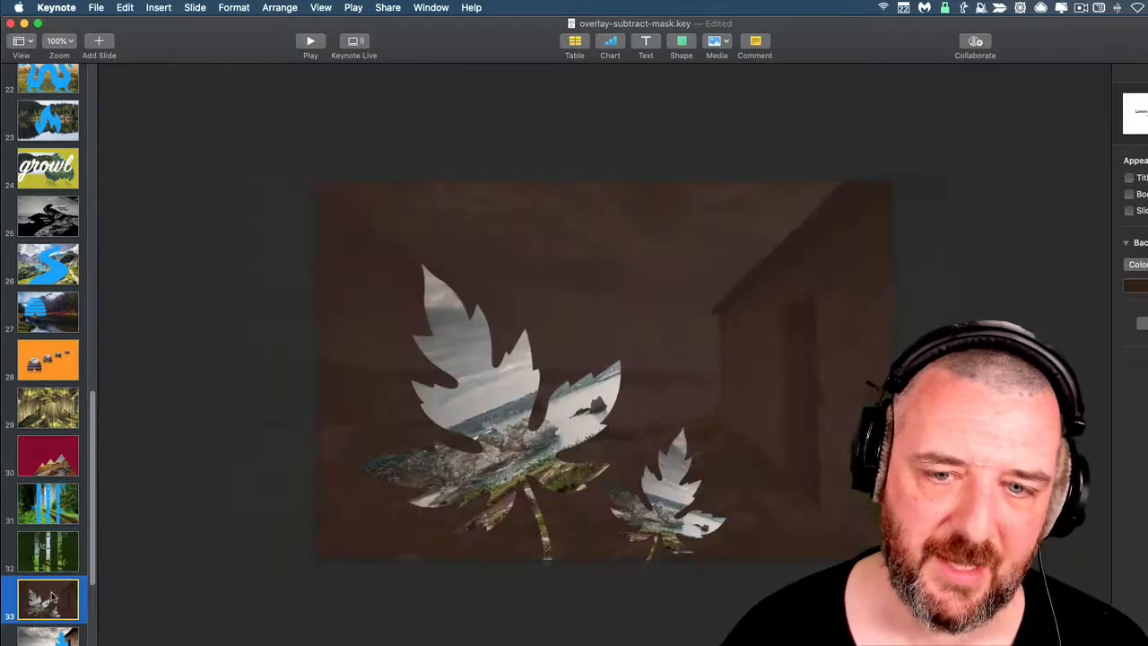
scroll(50, 584, down, 2)
click(51, 594)
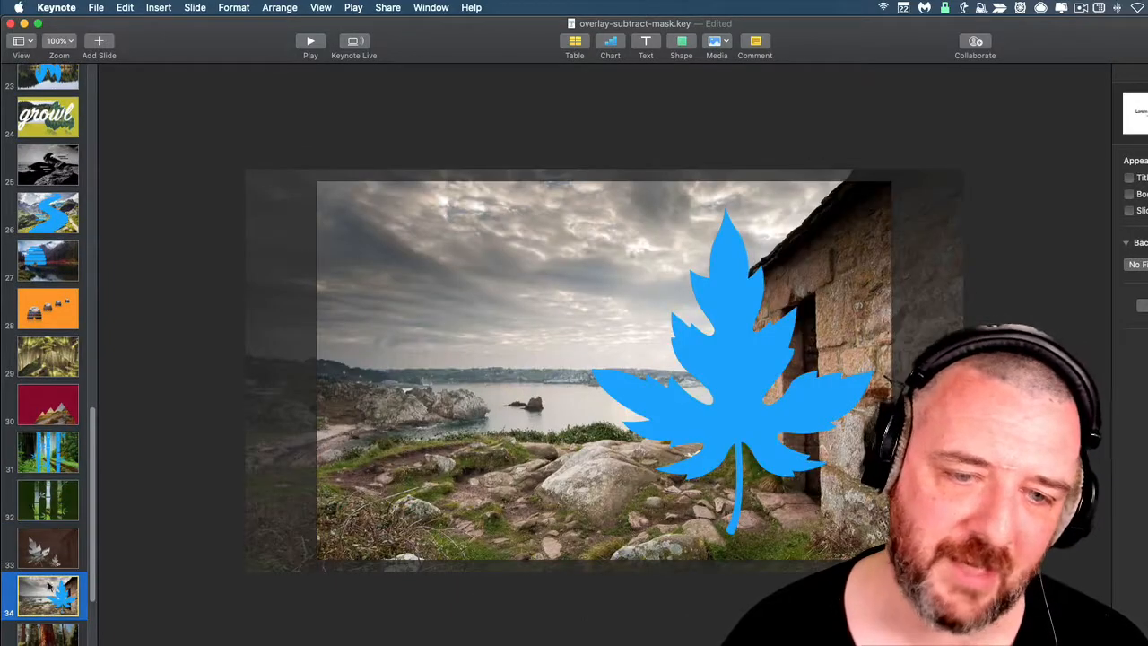
- Compare the red beetle cutaway on the tree trunk on slide 35 with the blue beetle shape on slide 36
scroll(49, 584, down, 2)
click(51, 613)
scroll(51, 591, down, 4)
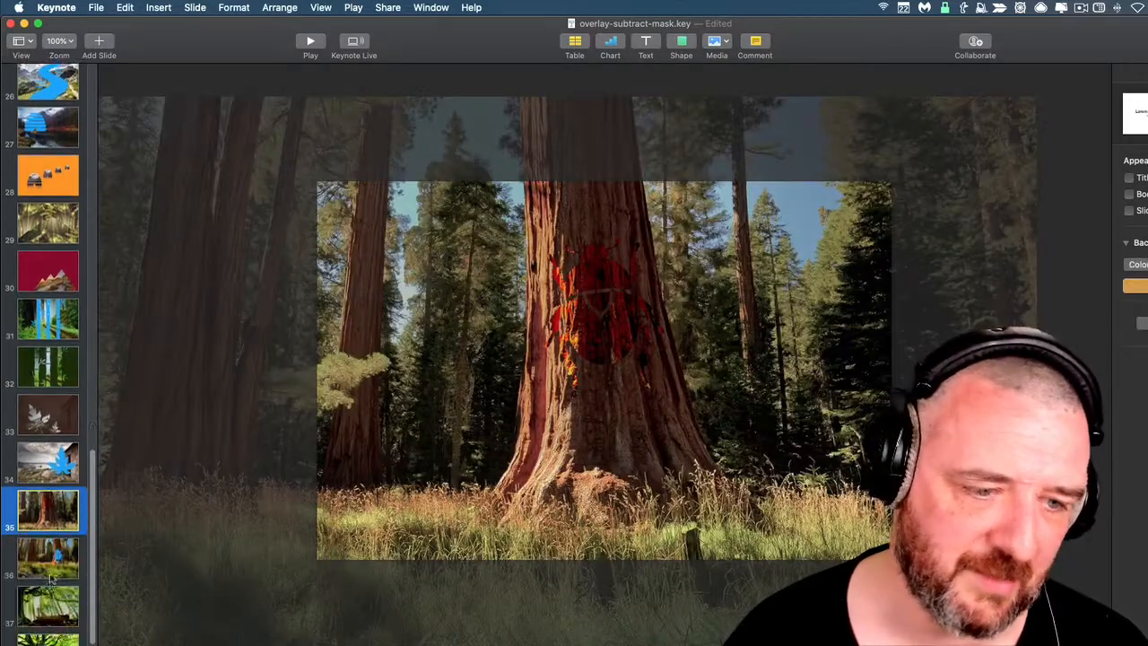
click(51, 563)
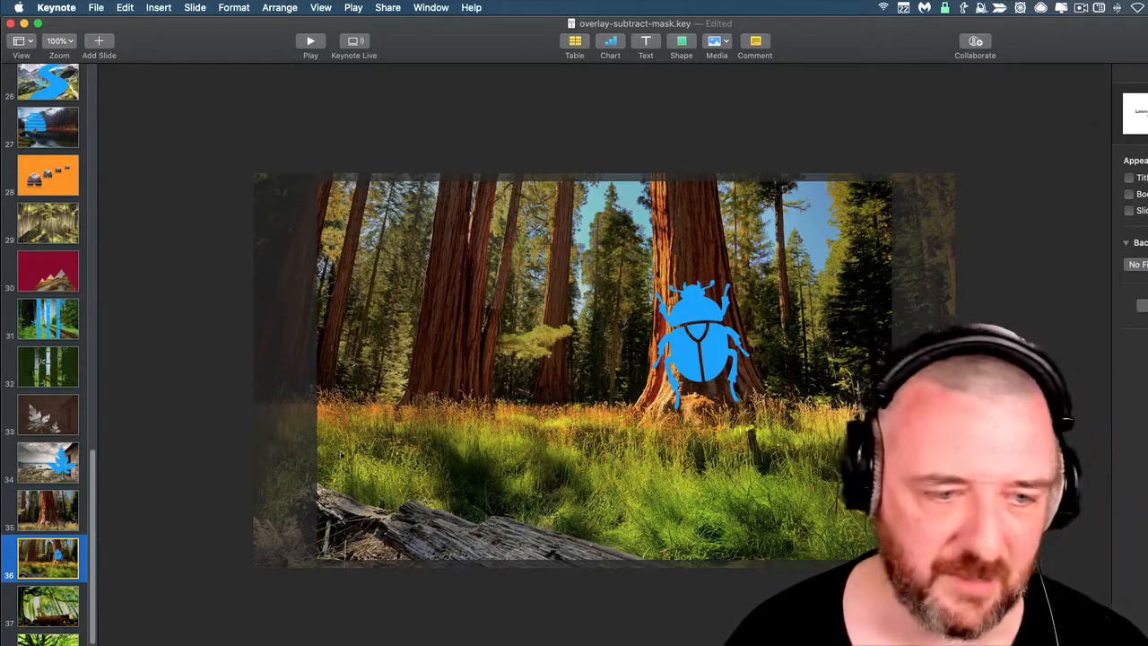
click(30, 514)
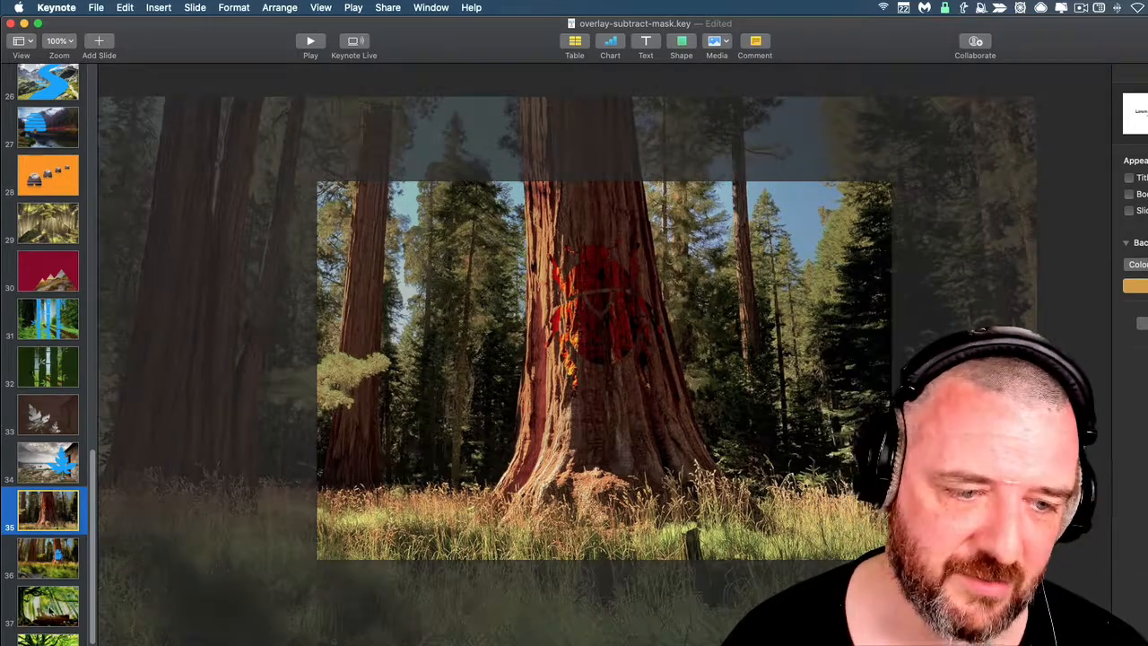
- View the remaining examples on slides 37 to 40, including the large green tree and the rhino in the wheat field
key(Down)
key(Down)
click(43, 639)
scroll(45, 525, down, 2)
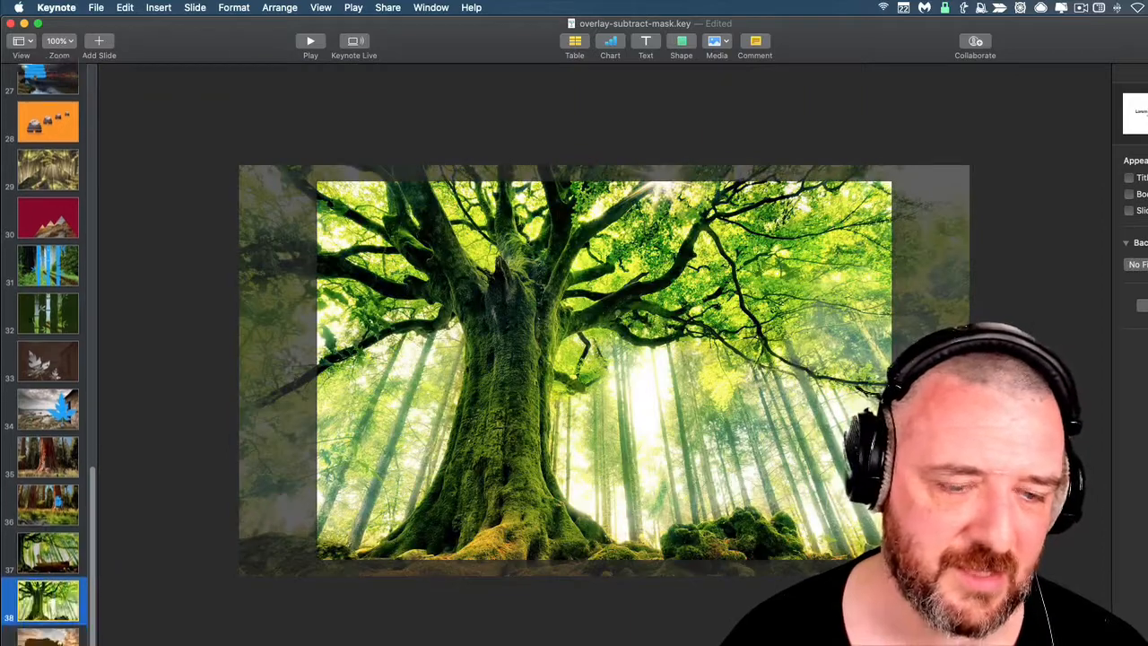
click(37, 600)
key(Down)
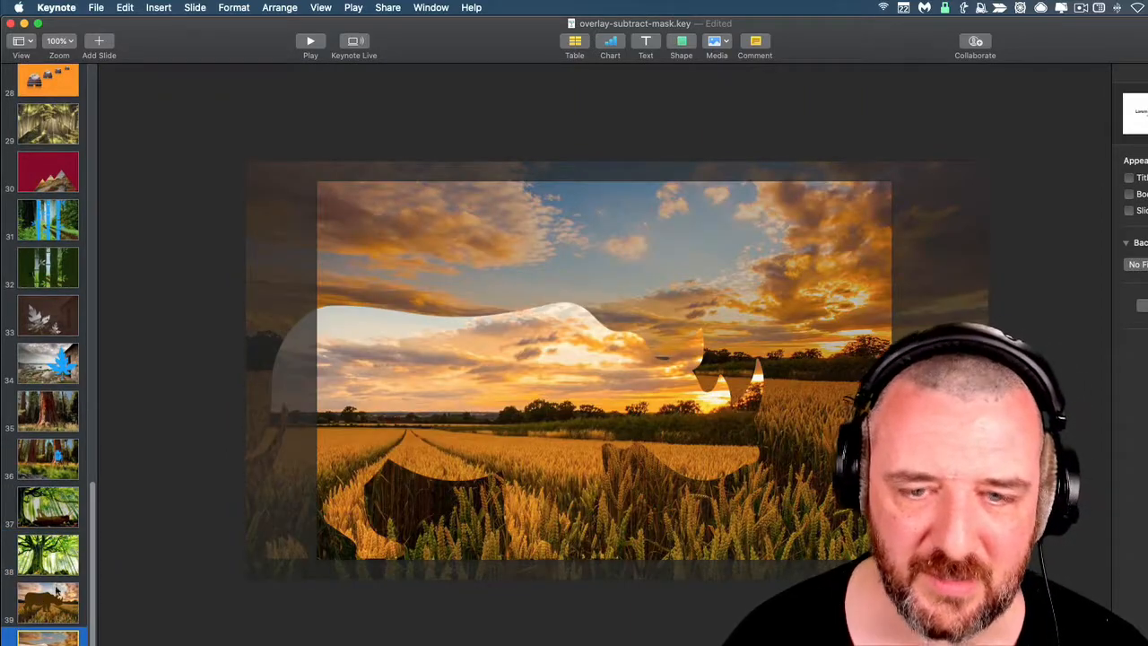
- Return to the dark forest image on slide 1
scroll(59, 545, up, 15)
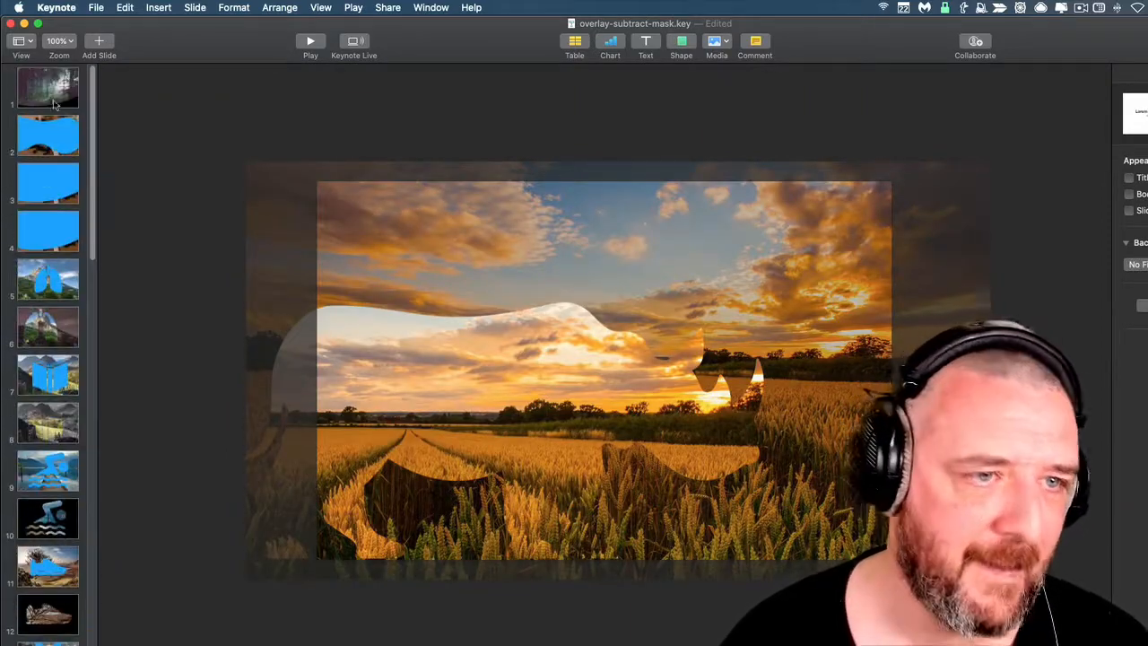
click(51, 91)
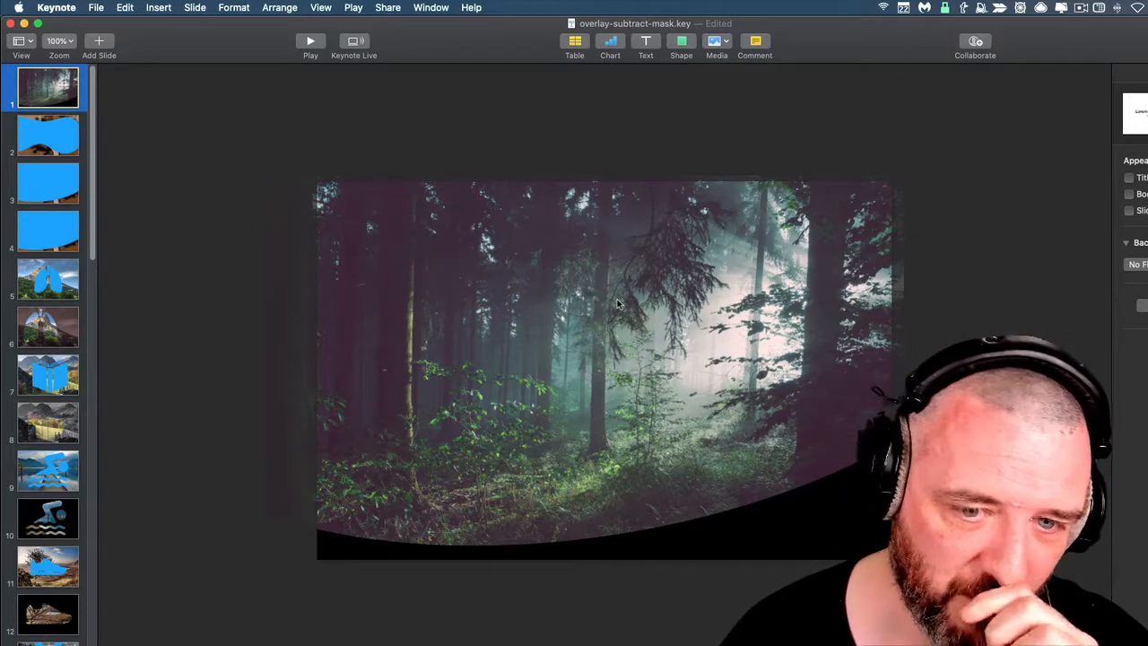